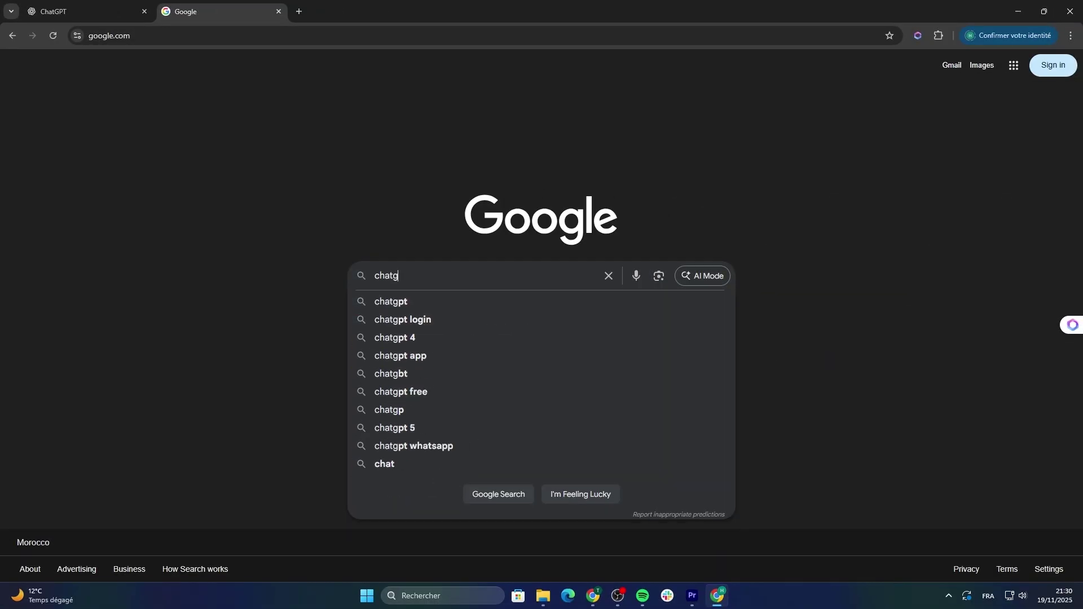
# Ask ChatGPT for 'video ideas based on trends' and read the suggested ideas, hooks and angles
pyautogui.click(391, 302)
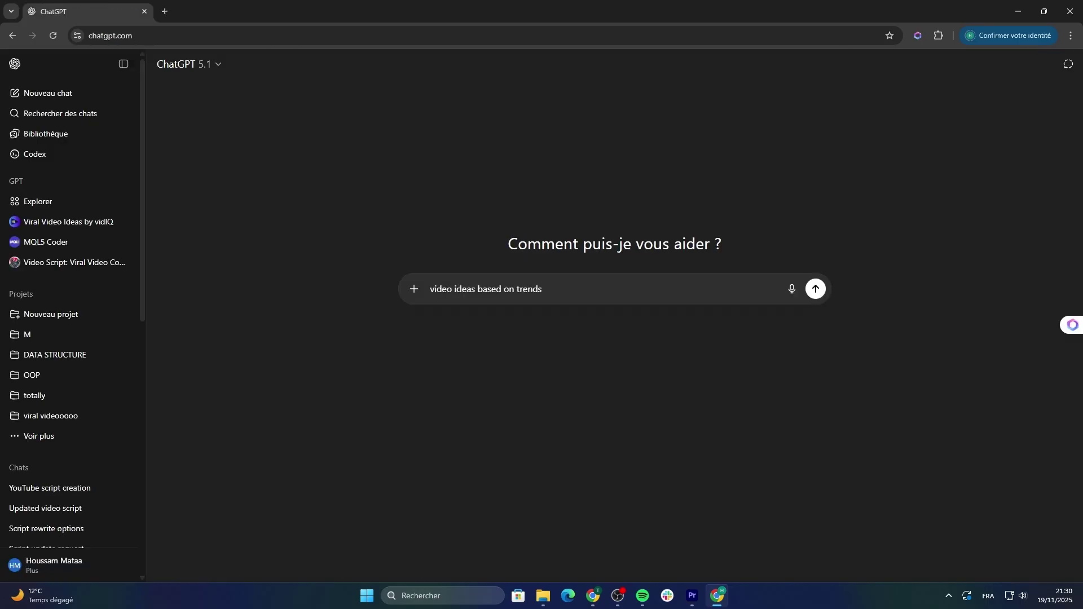
pyautogui.press('Return')
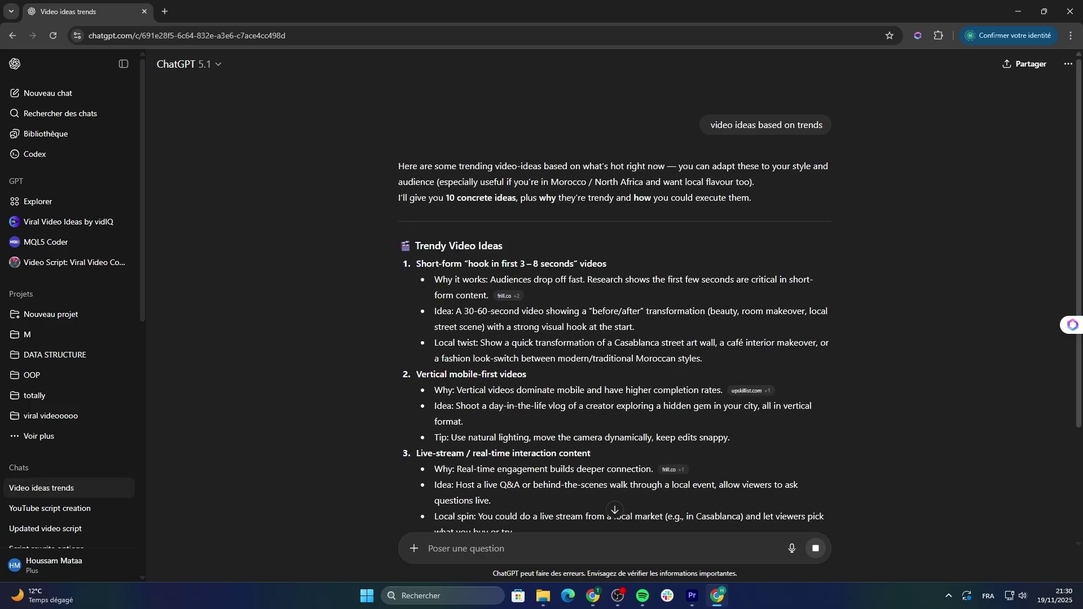
pyautogui.scroll(-4, 615, 283)
pyautogui.scroll(-3, 616, 282)
pyautogui.scroll(-3, 615, 282)
pyautogui.scroll(-2, 616, 282)
pyautogui.scroll(-3, 615, 282)
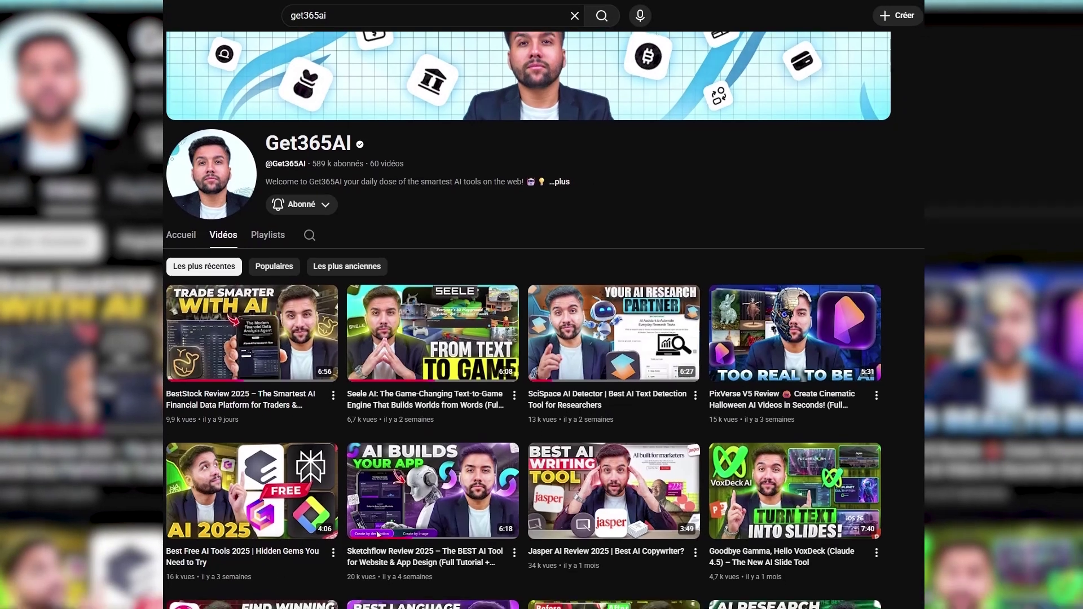
# Scroll through the Get365AI channel's latest uploads on its Videos tab
pyautogui.scroll(-2, 542, 338)
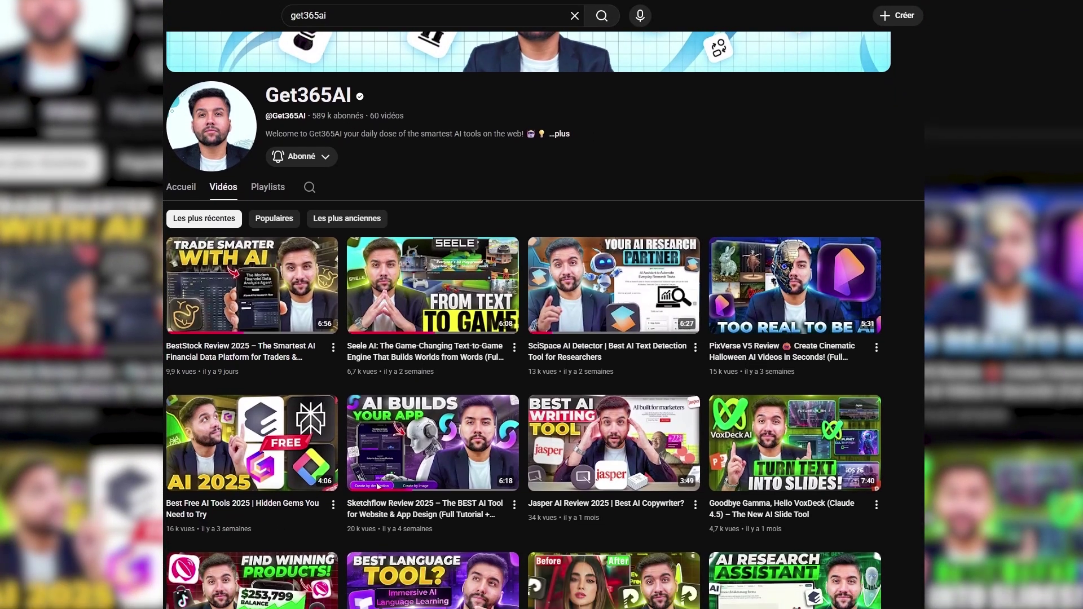
pyautogui.scroll(-2, 541, 339)
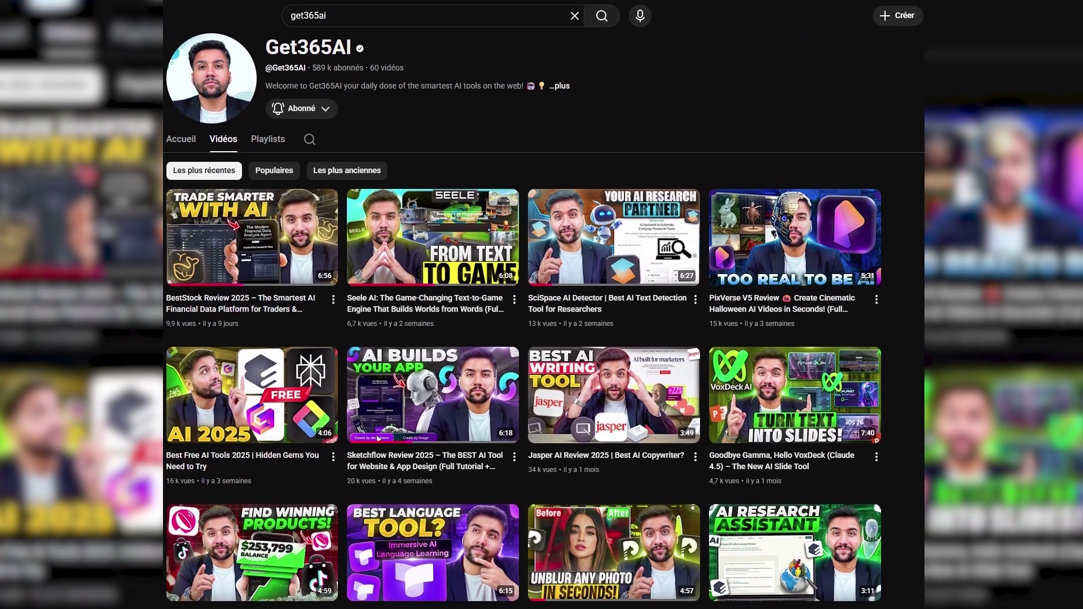
pyautogui.scroll(-1, 541, 339)
pyautogui.scroll(-1, 542, 340)
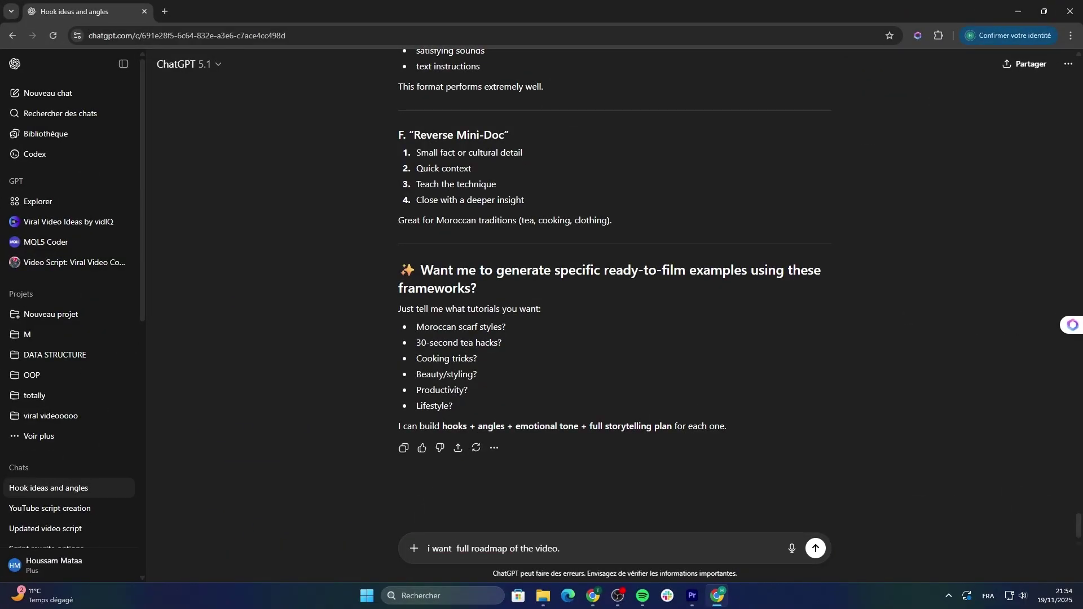
# Send 'i want full roadmap of the video.' and read the 60-second how-to roadmap
pyautogui.press('Return')
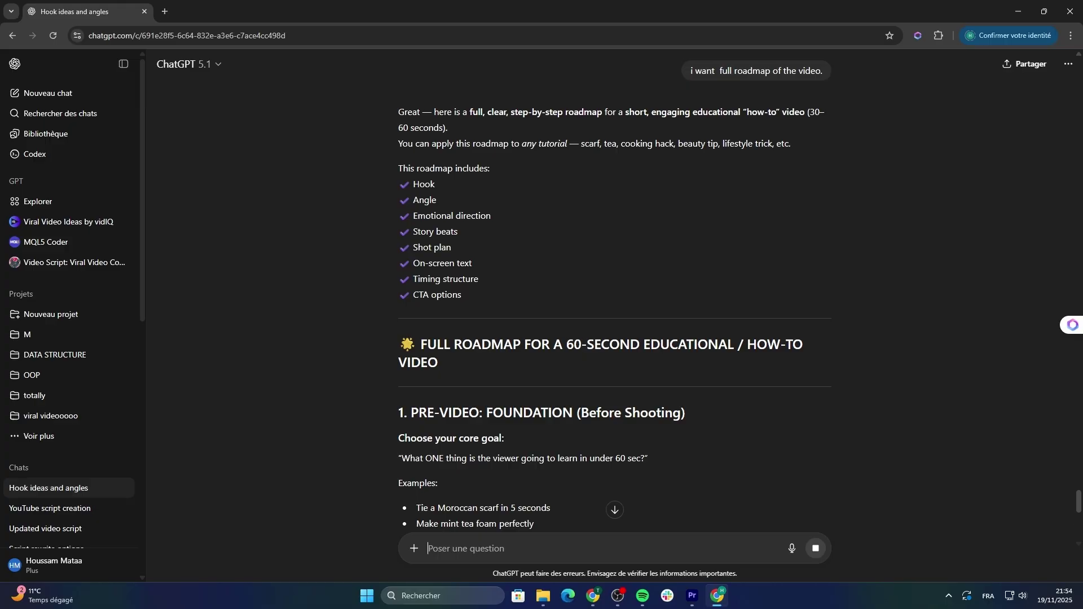
pyautogui.scroll(-1, 614, 294)
pyautogui.scroll(-1, 615, 294)
pyautogui.scroll(-2, 614, 293)
pyautogui.scroll(-15, 615, 294)
pyautogui.scroll(-1, 615, 294)
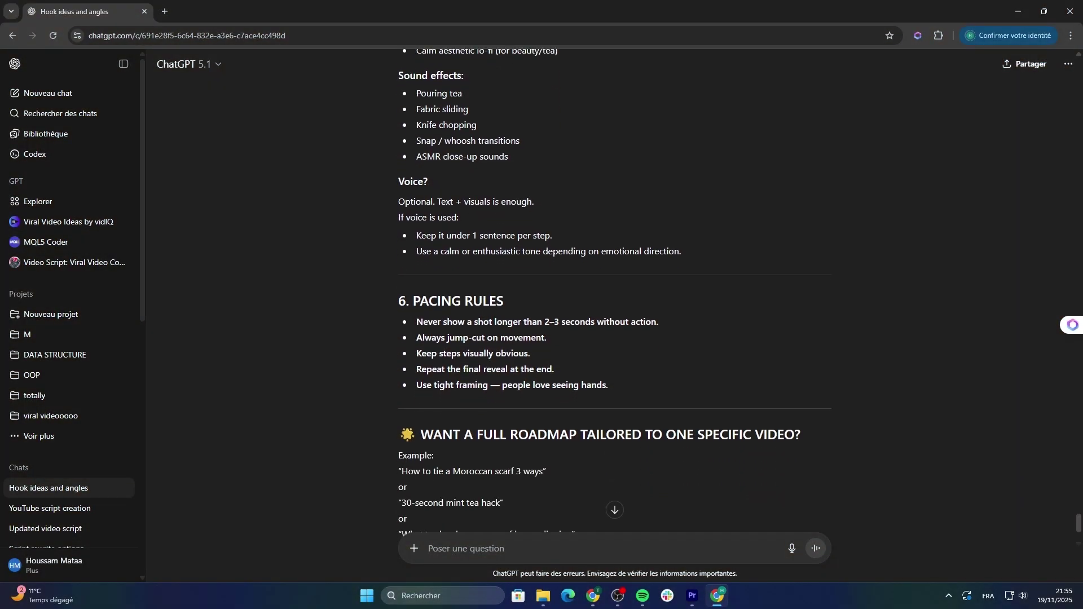
pyautogui.scroll(-2, 615, 294)
pyautogui.scroll(-1, 615, 294)
pyautogui.write('Now i want full script in 12 min and flexible for elevenlabs')
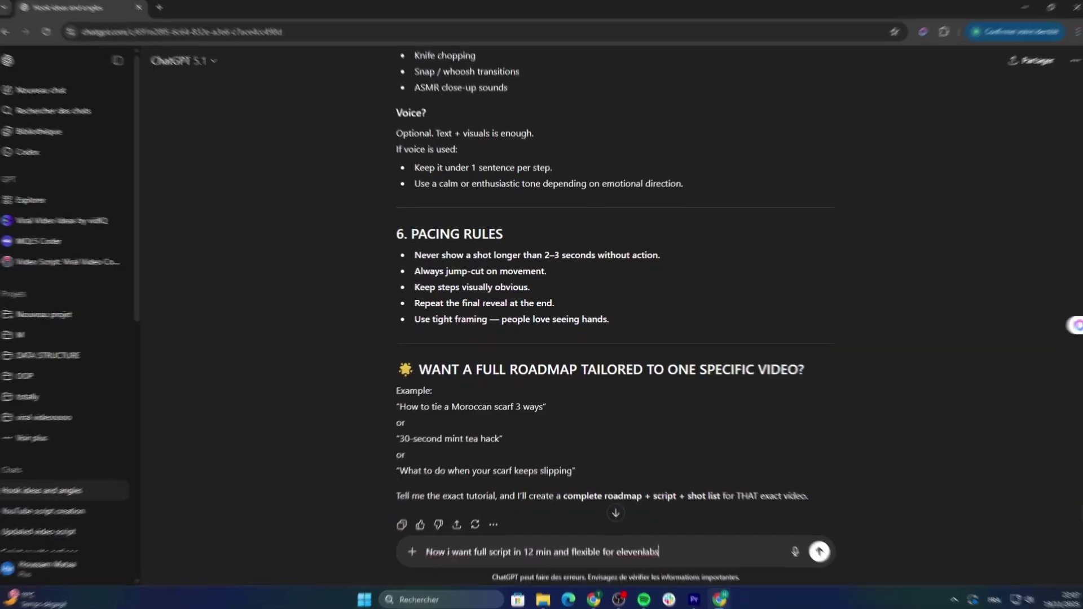
# Request a 12-minute ElevenLabs-ready script and review the offered topic options
pyautogui.press('Return')
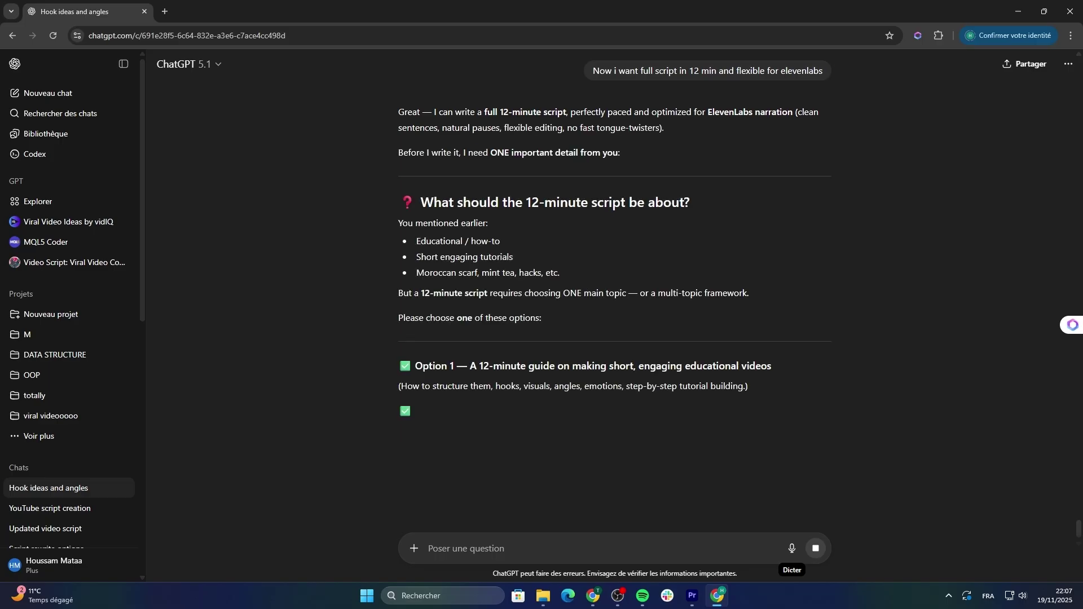
pyautogui.scroll(-1, 614, 293)
pyautogui.scroll(-2, 614, 294)
pyautogui.scroll(-1, 615, 294)
# Pick Option 4, Learn Any Skill Faster, and scroll through the generated script
pyautogui.write('4')
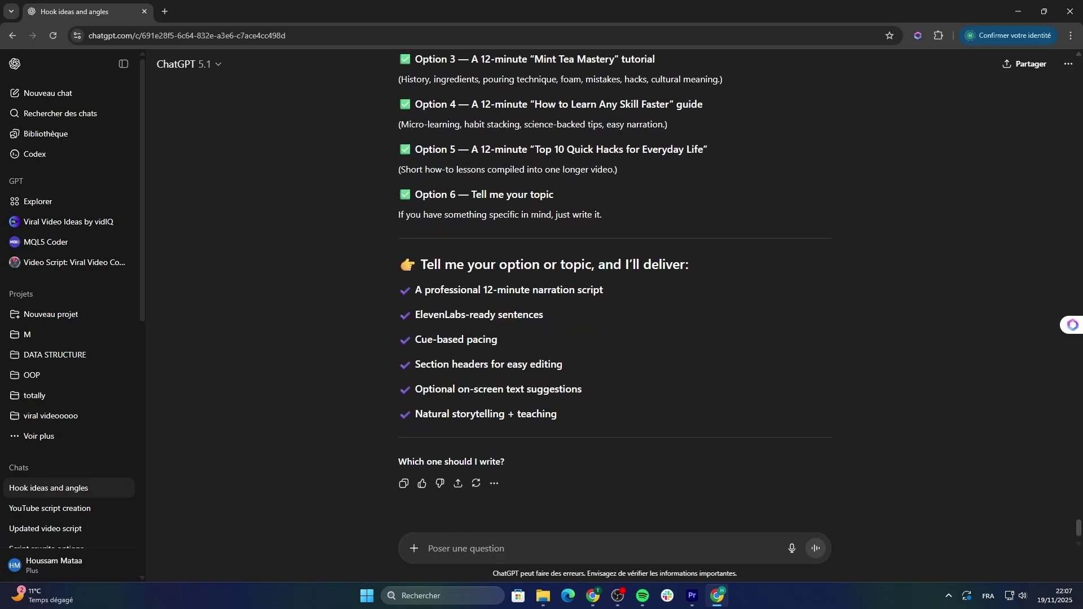
pyautogui.press('Return')
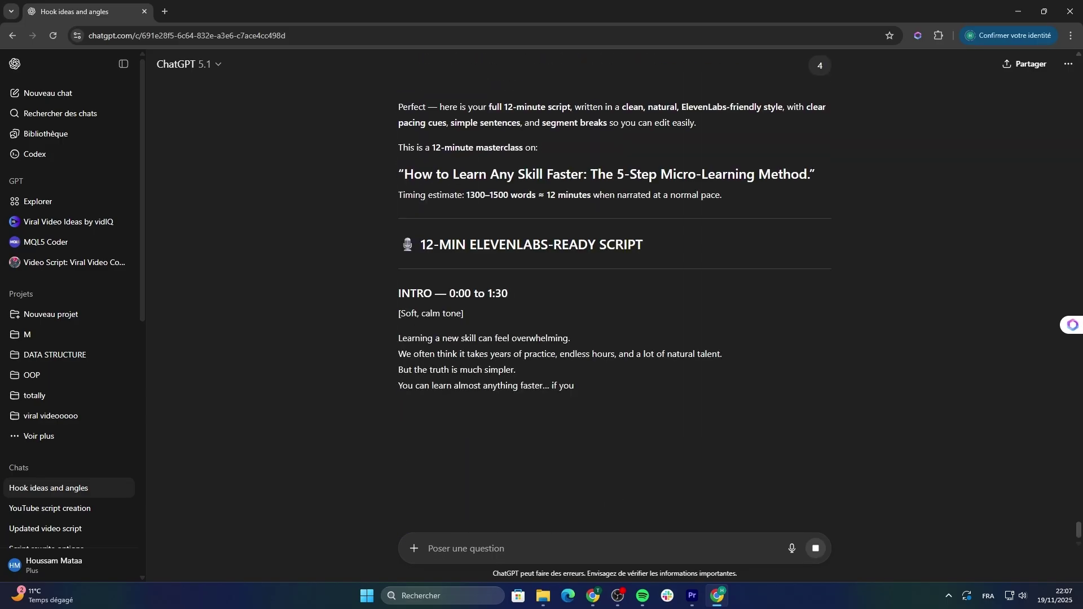
pyautogui.scroll(-2, 614, 294)
pyautogui.scroll(-6, 614, 294)
pyautogui.scroll(-5, 615, 293)
pyautogui.scroll(-3, 614, 294)
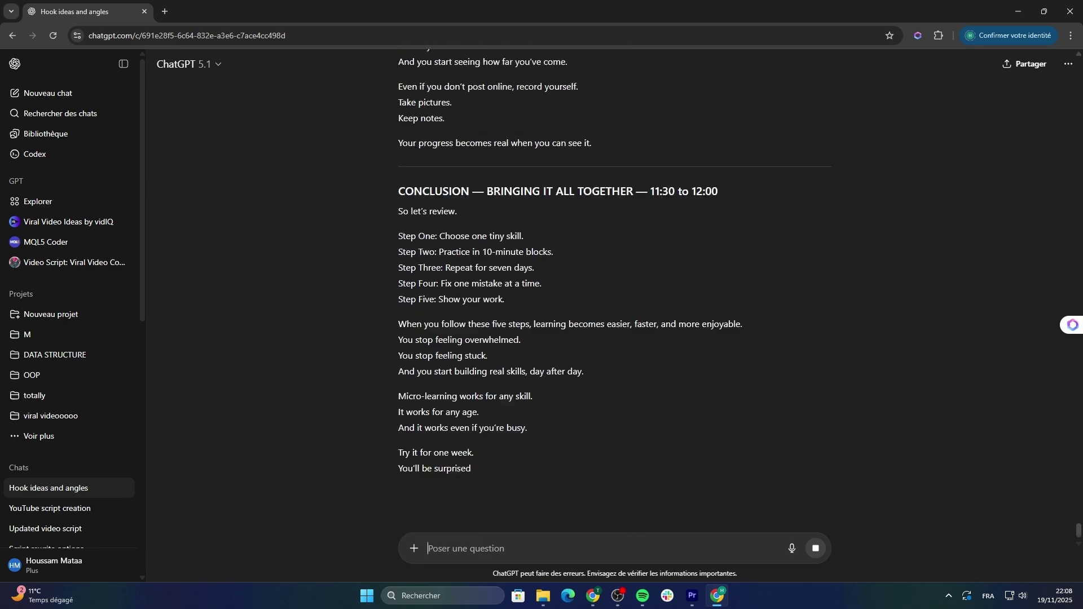
# Switch to the Google Docs script and read through the intro and Section 1
pyautogui.hotkey('alt', 'Tab')
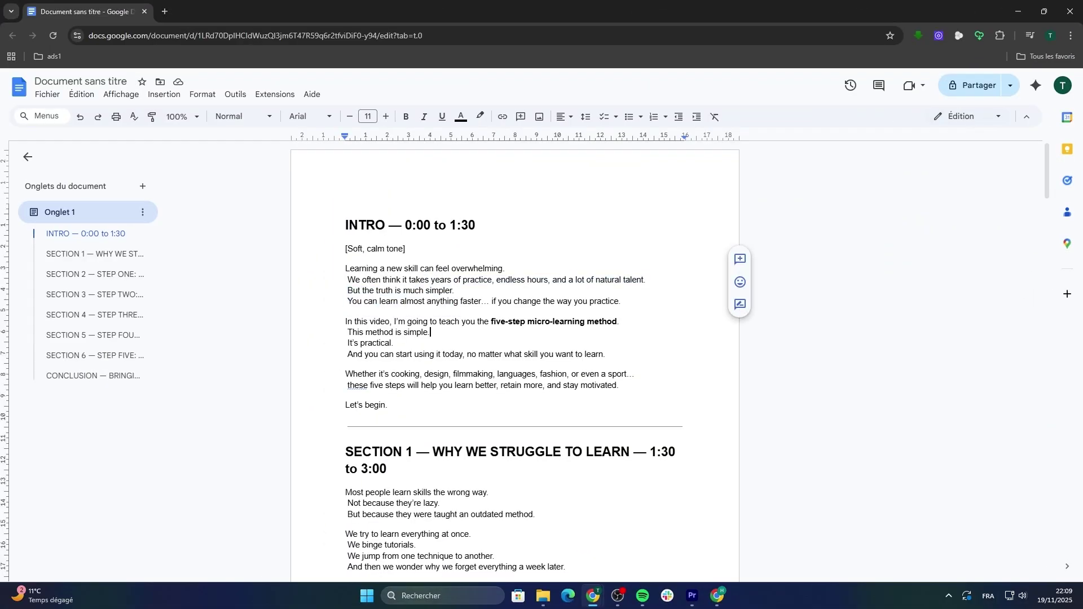
pyautogui.scroll(-1, 515, 361)
pyautogui.click(501, 329)
pyautogui.scroll(-3, 500, 329)
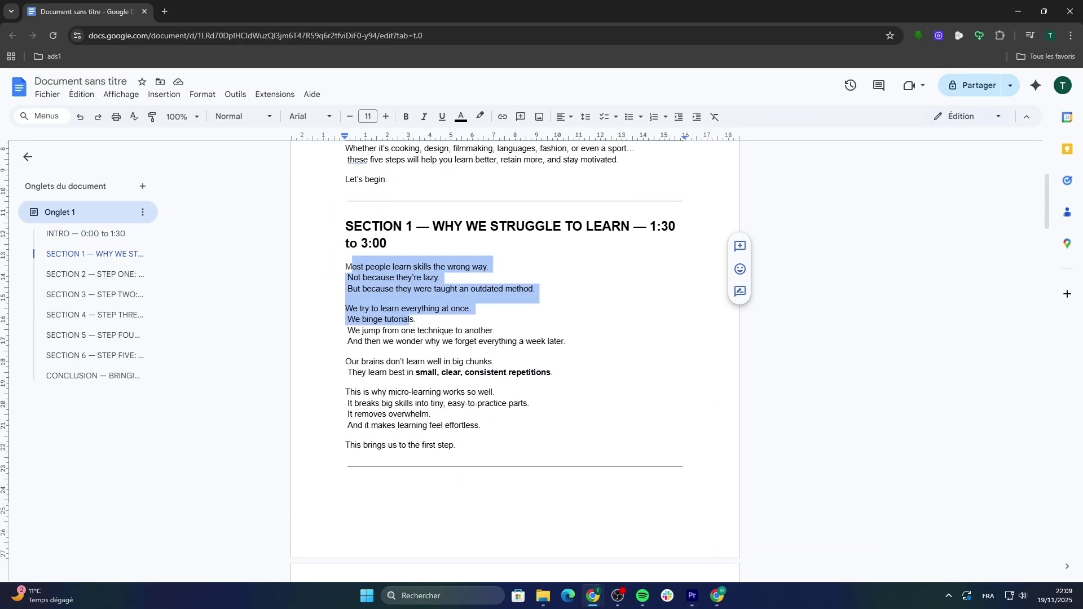
pyautogui.click(410, 319)
pyautogui.scroll(-1, 410, 319)
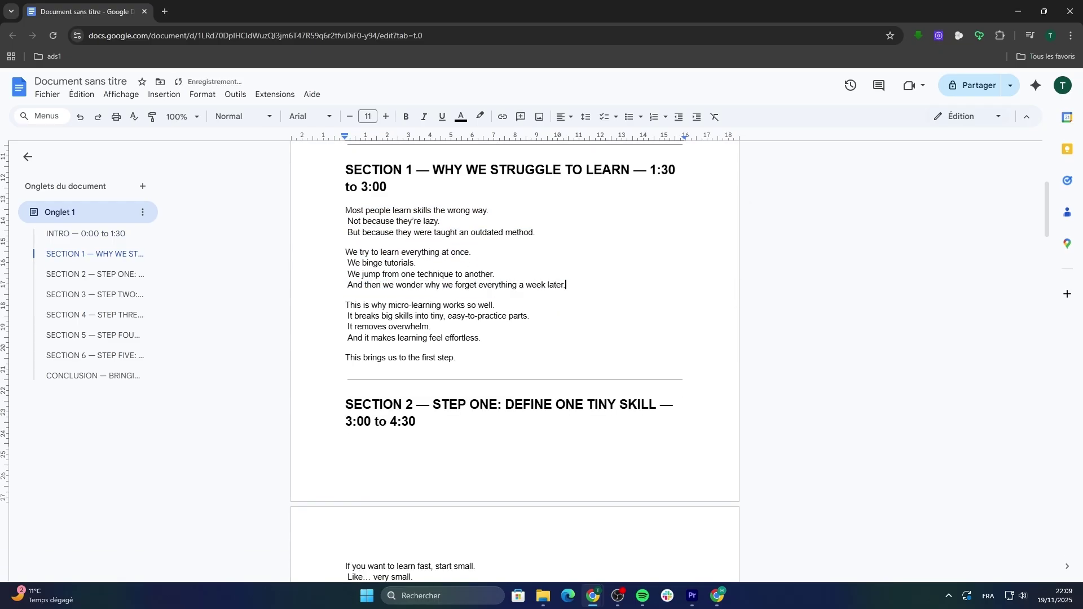
# Scroll through the remaining timed sections and the conclusion of the script
pyautogui.scroll(-1, 515, 362)
pyautogui.scroll(-2, 514, 361)
pyautogui.scroll(-4, 514, 361)
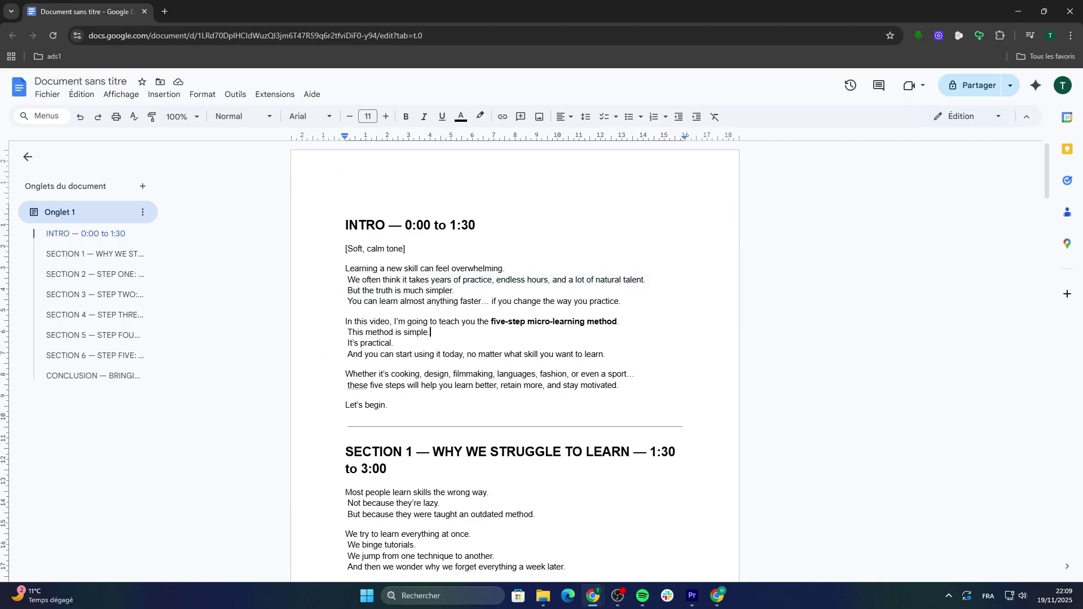
pyautogui.scroll(-1, 515, 362)
pyautogui.scroll(-1, 515, 361)
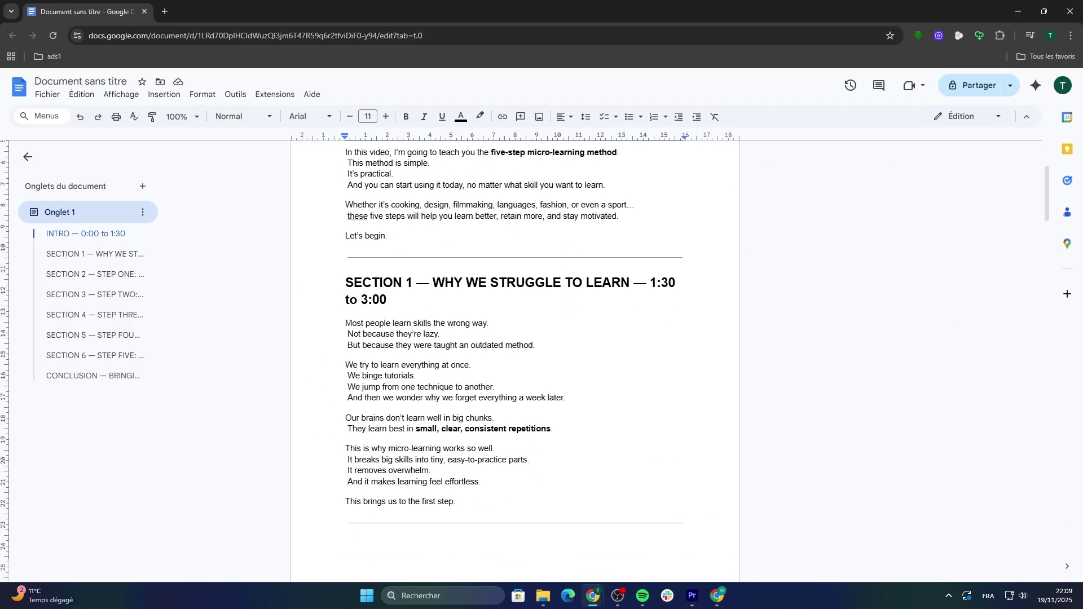
pyautogui.scroll(-2, 514, 362)
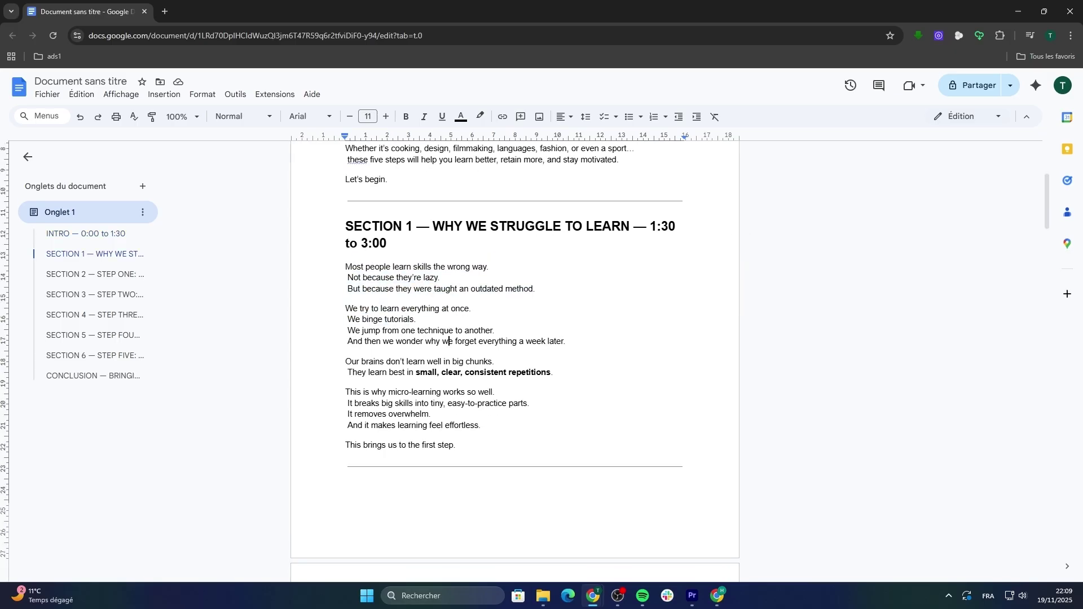
pyautogui.scroll(-1, 450, 341)
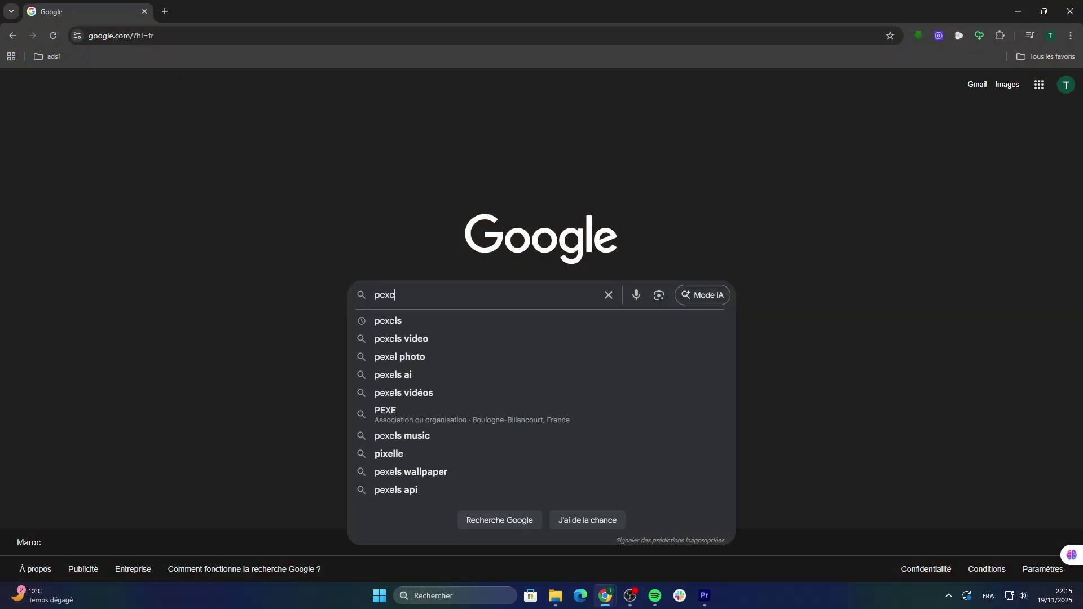
# Search Google for Pexels and browse its free media feed
pyautogui.click(388, 321)
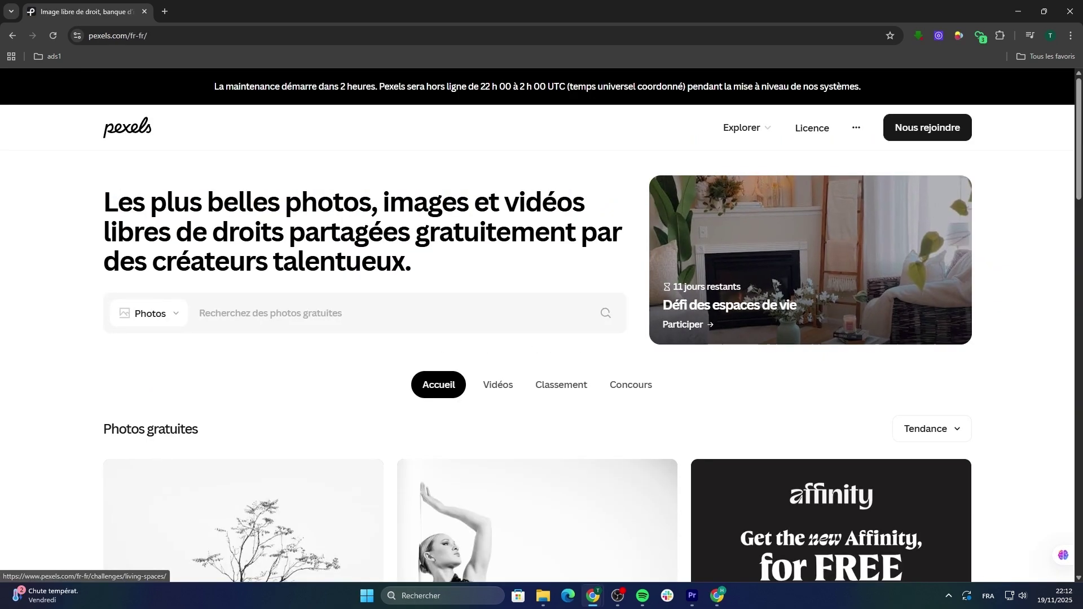
pyautogui.scroll(-2, 542, 338)
pyautogui.scroll(-2, 542, 338)
pyautogui.scroll(-2, 541, 339)
pyautogui.scroll(-2, 538, 367)
pyautogui.scroll(-1, 537, 366)
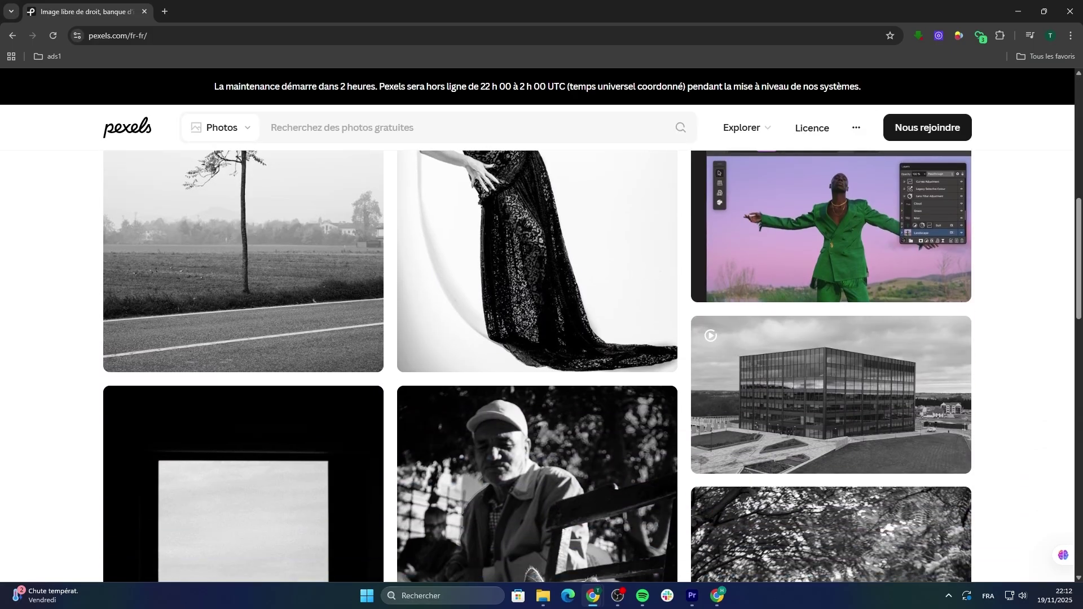
pyautogui.scroll(-2, 538, 367)
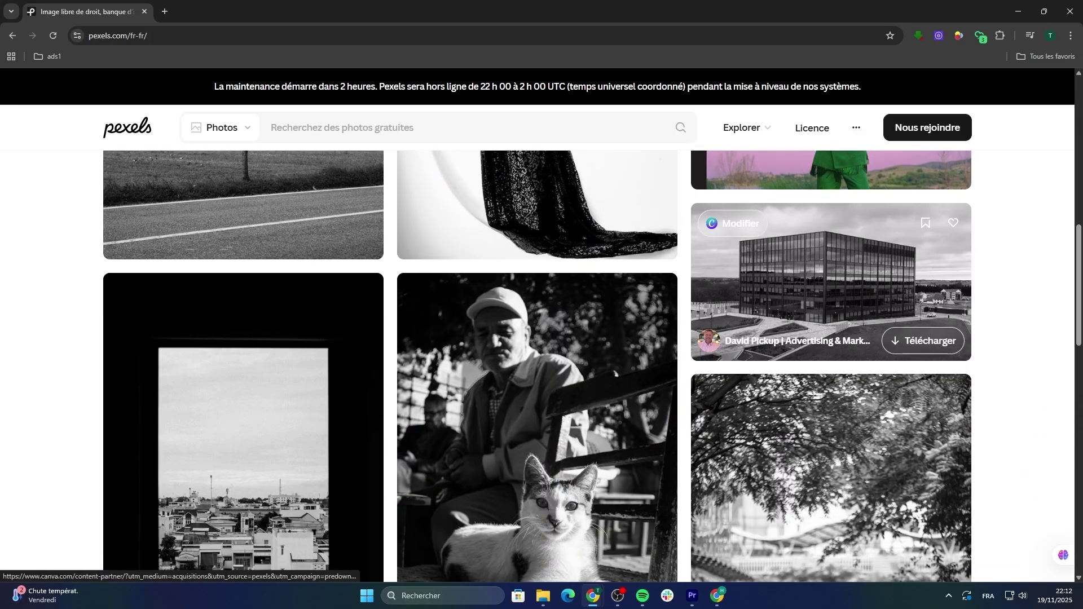
pyautogui.scroll(-1, 829, 339)
pyautogui.scroll(-2, 829, 339)
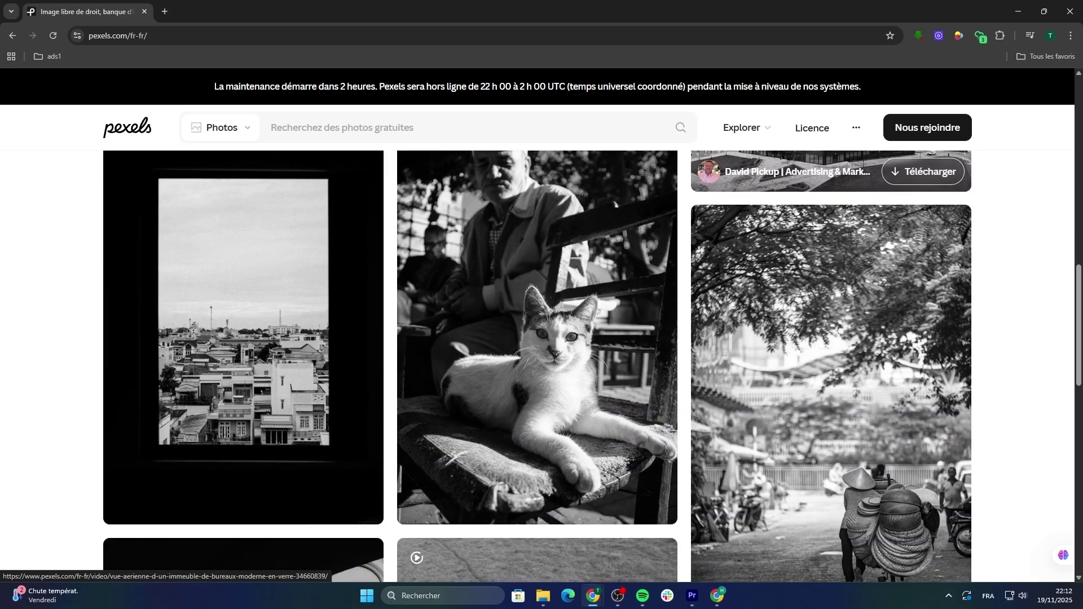
pyautogui.scroll(-1, 829, 339)
pyautogui.scroll(-2, 829, 338)
pyautogui.scroll(-1, 830, 339)
pyautogui.scroll(-1, 830, 339)
pyautogui.scroll(-1, 829, 339)
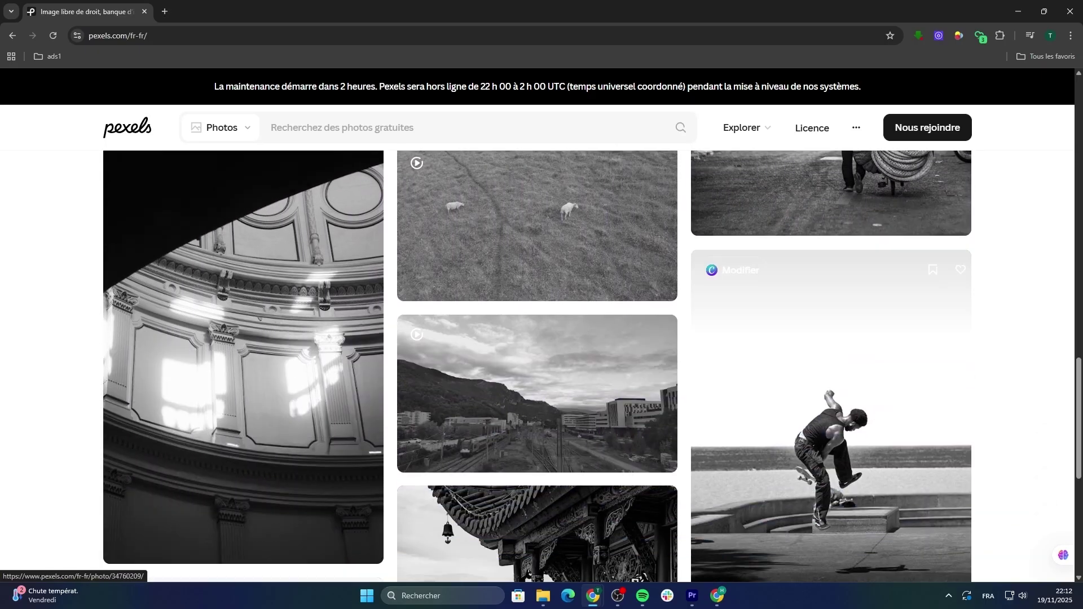
pyautogui.scroll(-1, 829, 339)
pyautogui.scroll(-1, 830, 338)
pyautogui.scroll(-1, 829, 339)
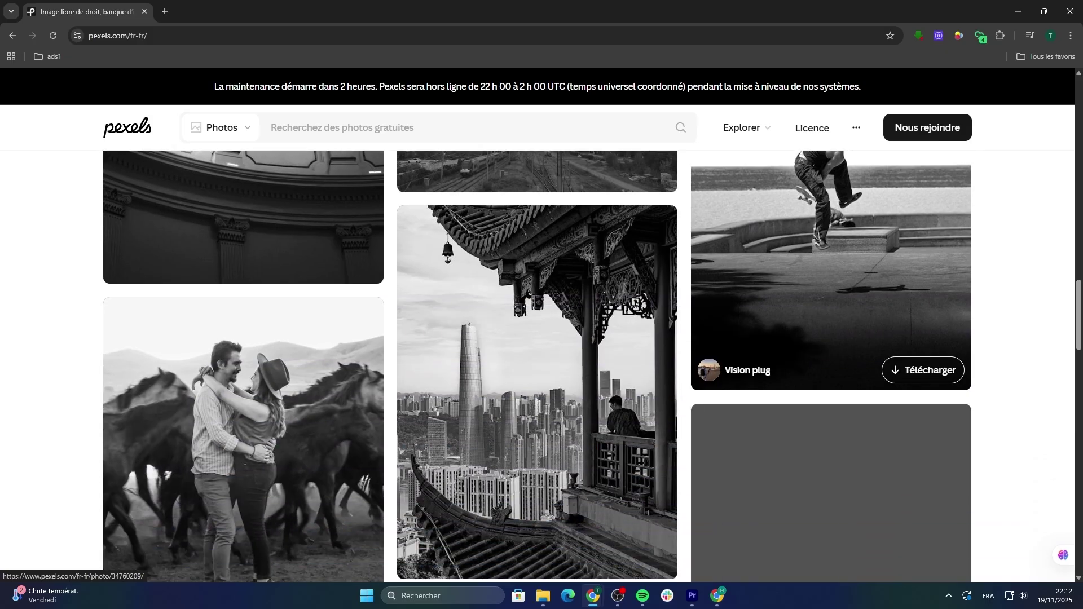
pyautogui.scroll(-2, 537, 367)
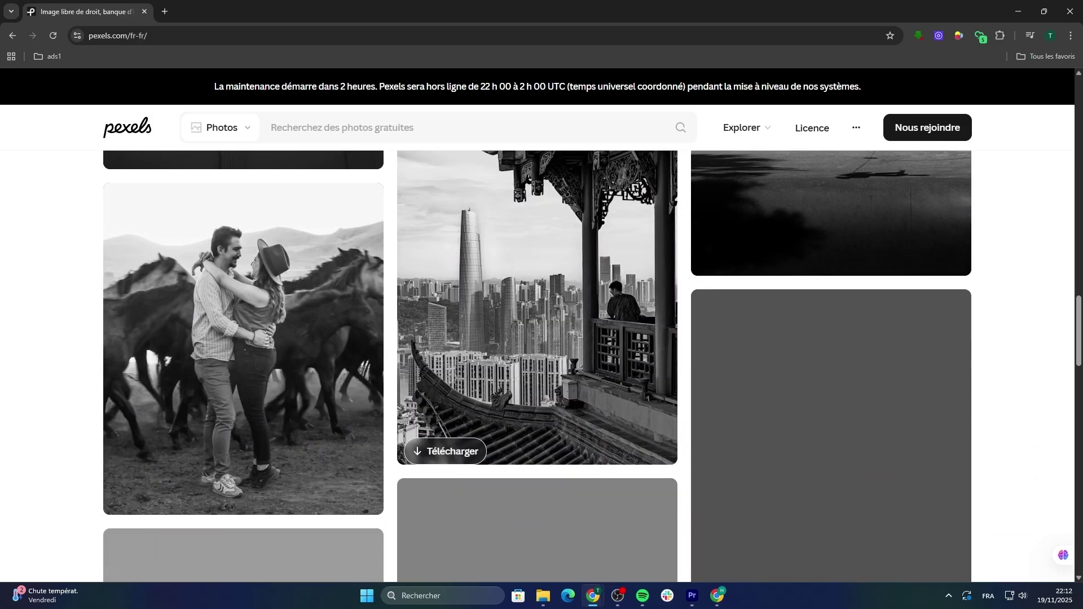
# Switch the Pexels search type to Vidéos and scroll through the video feed
pyautogui.click(222, 128)
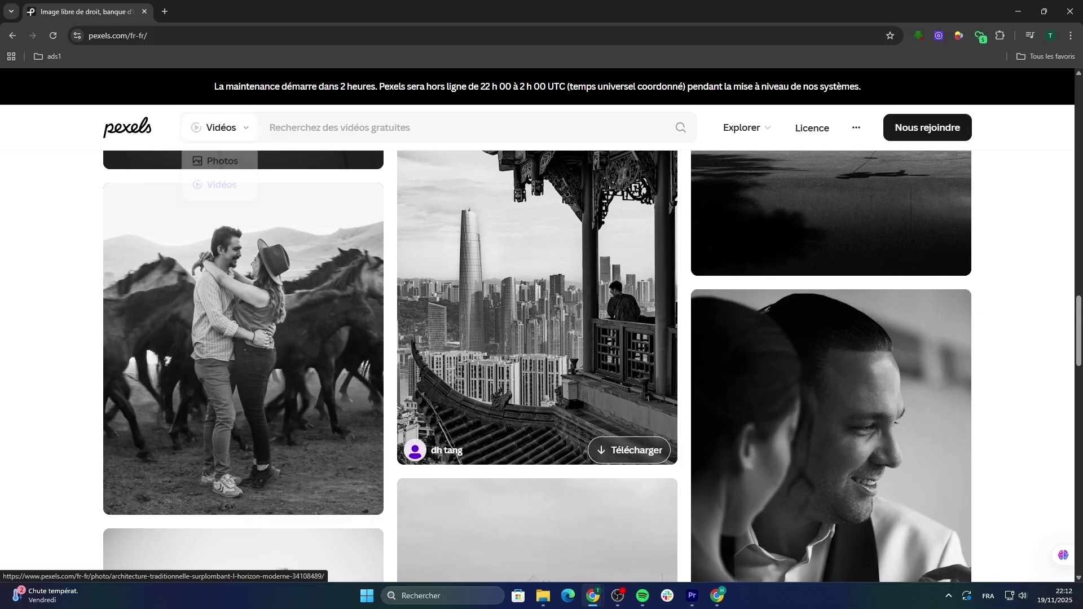
pyautogui.scroll(-4, 830, 338)
pyautogui.scroll(-2, 243, 164)
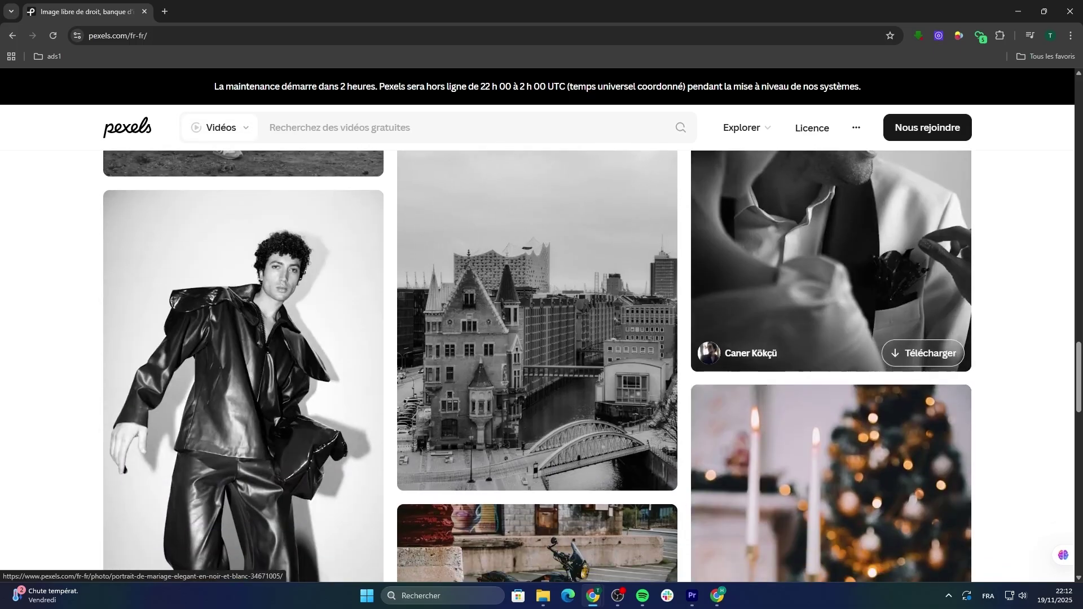
pyautogui.scroll(-3, 243, 164)
pyautogui.scroll(-1, 243, 164)
pyautogui.scroll(-2, 243, 225)
pyautogui.scroll(-3, 244, 226)
pyautogui.scroll(-3, 243, 226)
pyautogui.scroll(-2, 244, 226)
# Reopen the photos-or-videos choice and keep browsing the footage
pyautogui.click(221, 128)
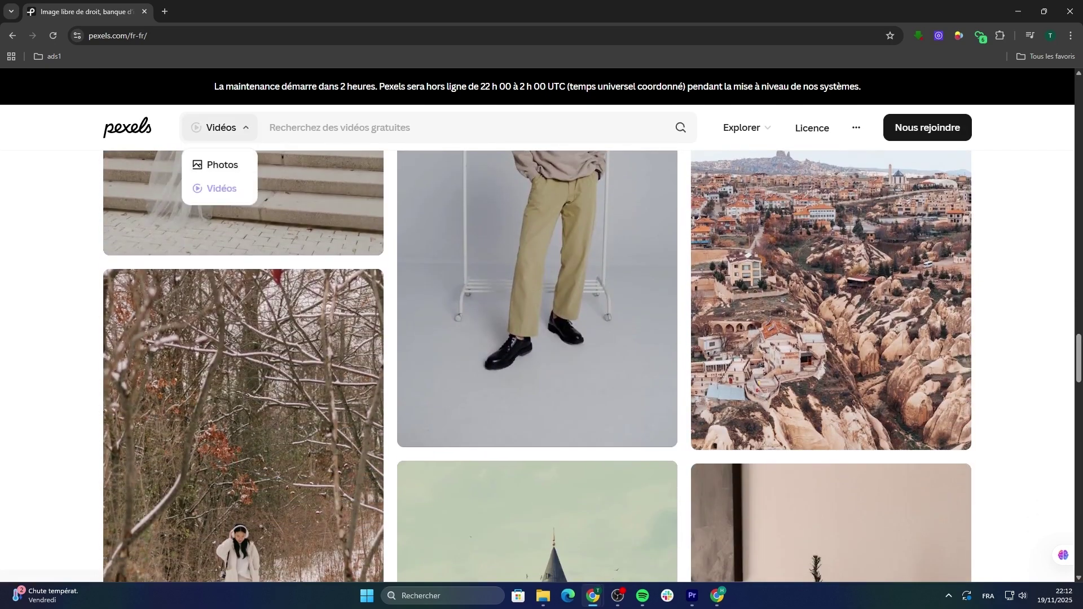
pyautogui.scroll(-4, 538, 366)
pyautogui.scroll(-3, 538, 366)
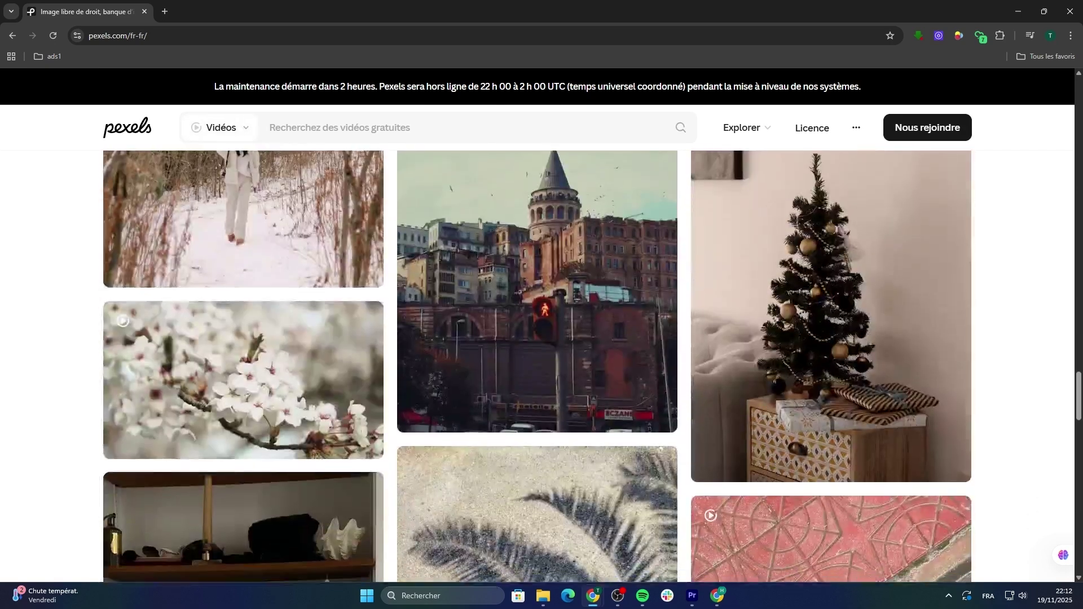
pyautogui.scroll(-4, 538, 367)
pyautogui.scroll(-3, 538, 366)
pyautogui.scroll(-3, 538, 367)
pyautogui.scroll(-3, 538, 366)
pyautogui.scroll(-3, 538, 367)
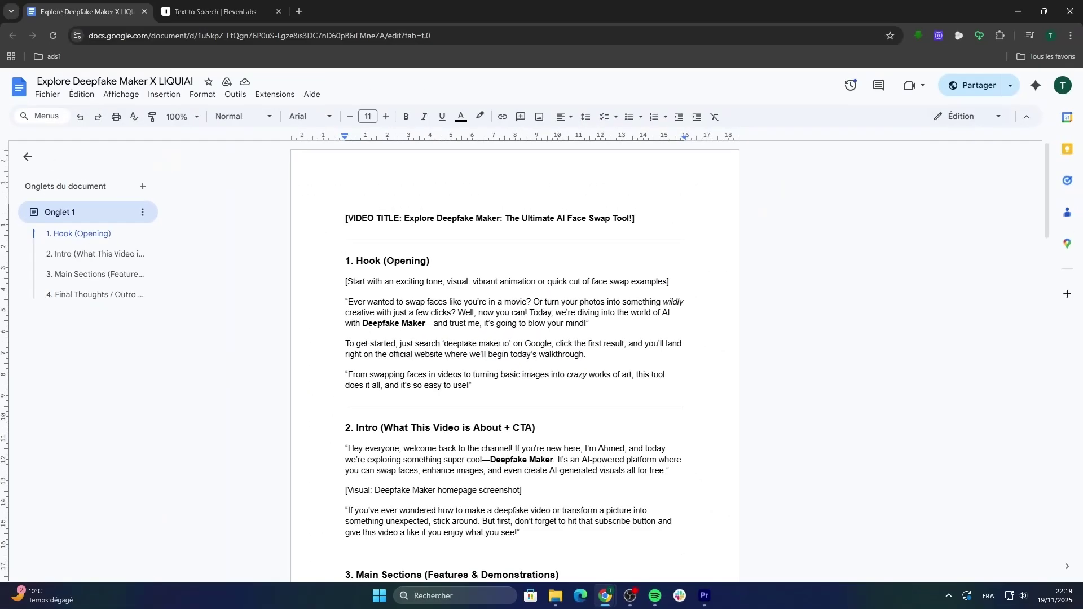
# Copy the Hook section's narration from the Deepfake Maker script
pyautogui.moveTo(419, 344); pyautogui.dragTo(475, 391)
pyautogui.rightClick(415, 338)
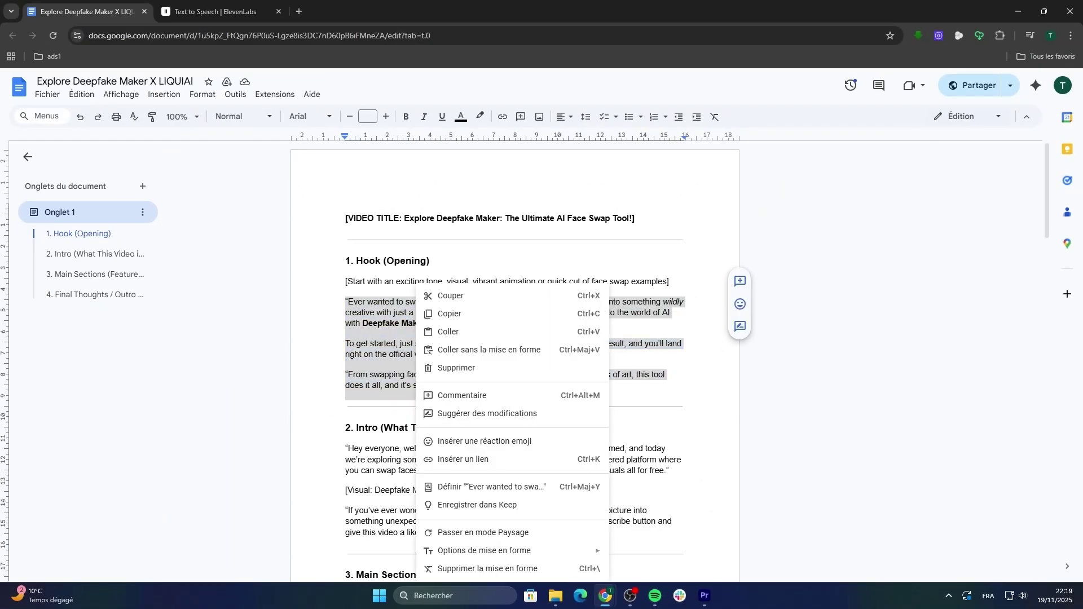
pyautogui.click(431, 313)
# Paste the Hook narration into ElevenLabs Text to Speech and generate the voiceover
pyautogui.hotkey('ctrl', 'Tab')
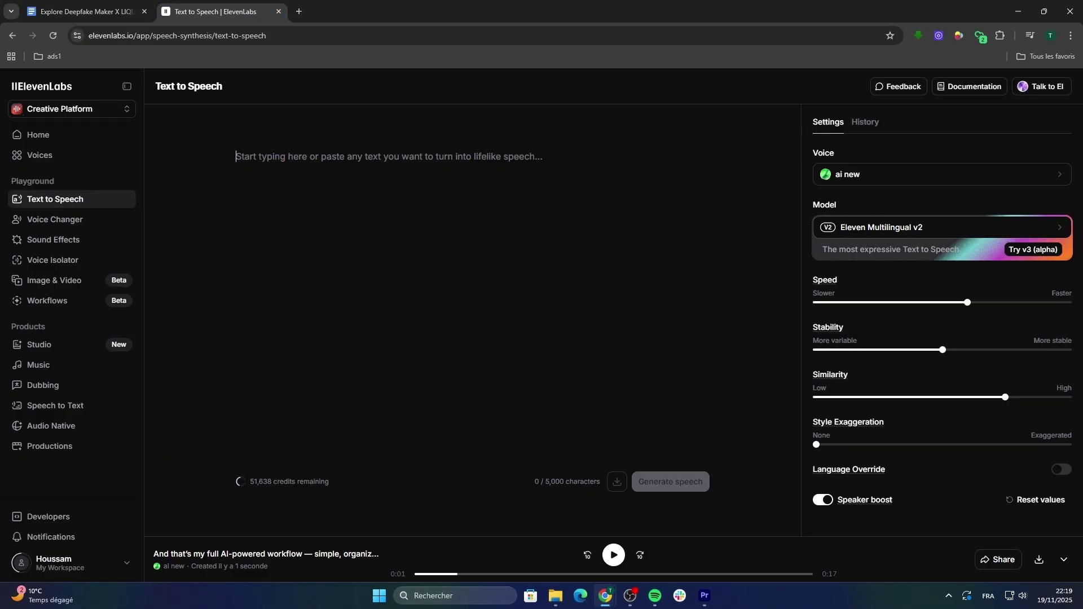
pyautogui.rightClick(345, 155)
pyautogui.click(372, 268)
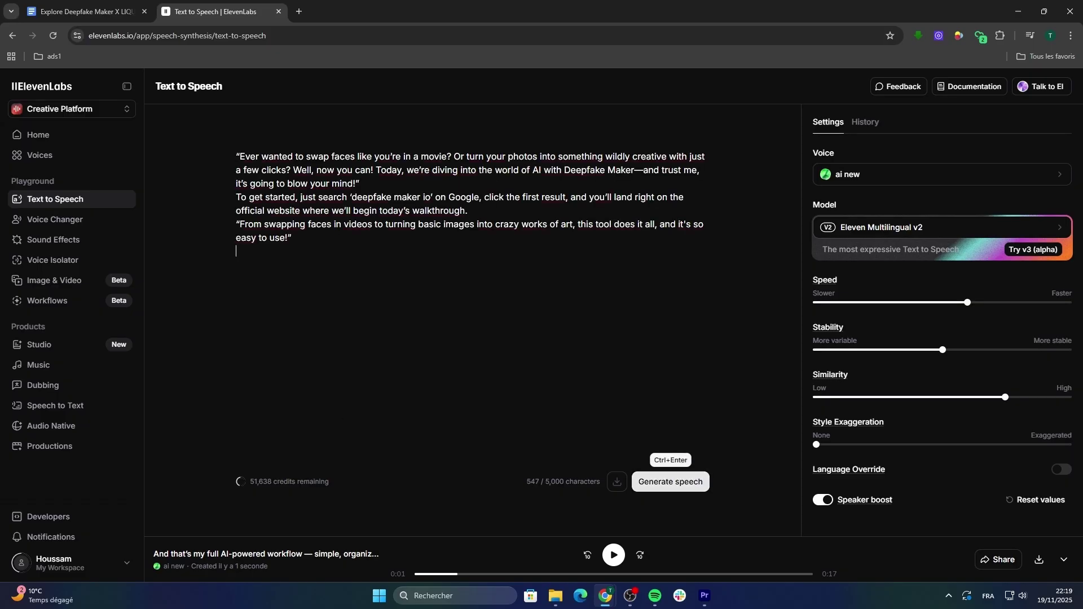
pyautogui.click(670, 481)
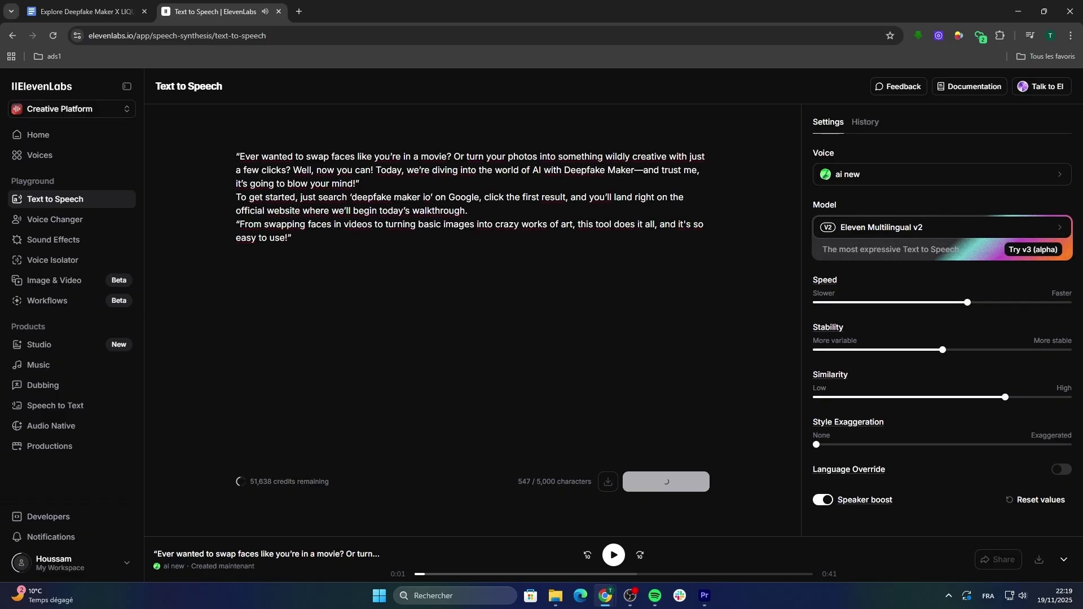
# Return to the Docs script and select the Intro section's narration
pyautogui.hotkey('ctrl', 'shift', 'Tab')
pyautogui.scroll(-4, 514, 361)
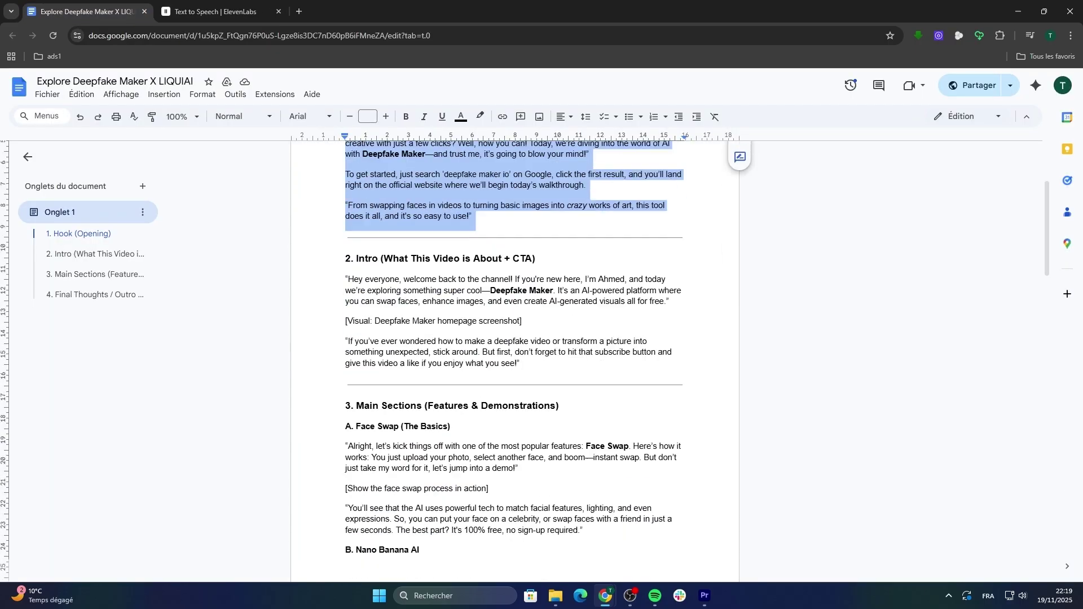
pyautogui.moveTo(345, 279); pyautogui.dragTo(518, 364)
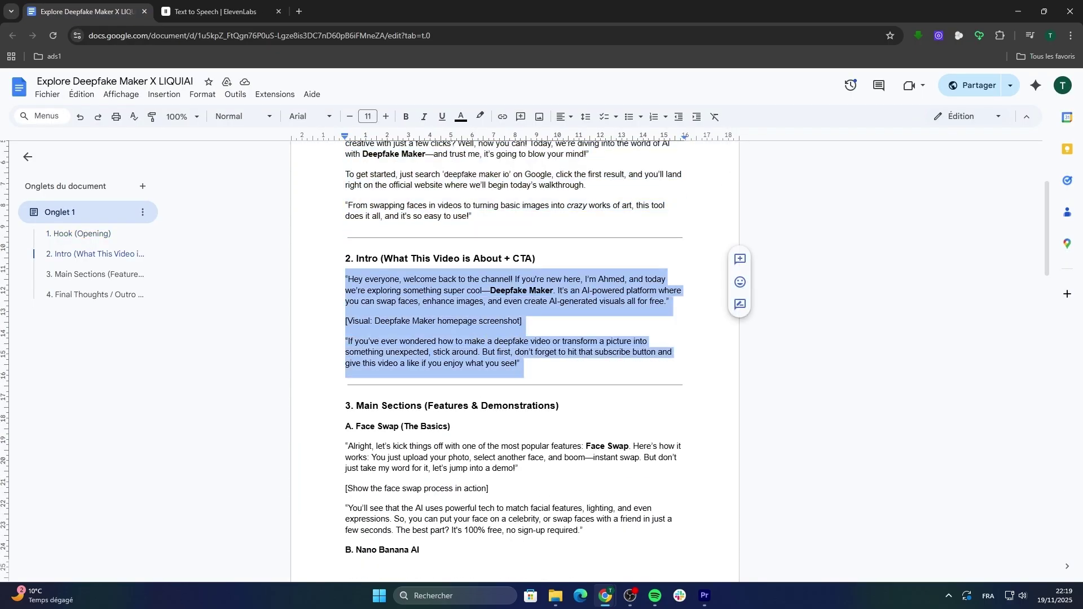
# Select the Face Swap narration from 'Alright…' down to B. Nano Banana AI
pyautogui.scroll(-1, 514, 361)
pyautogui.scroll(-1, 515, 362)
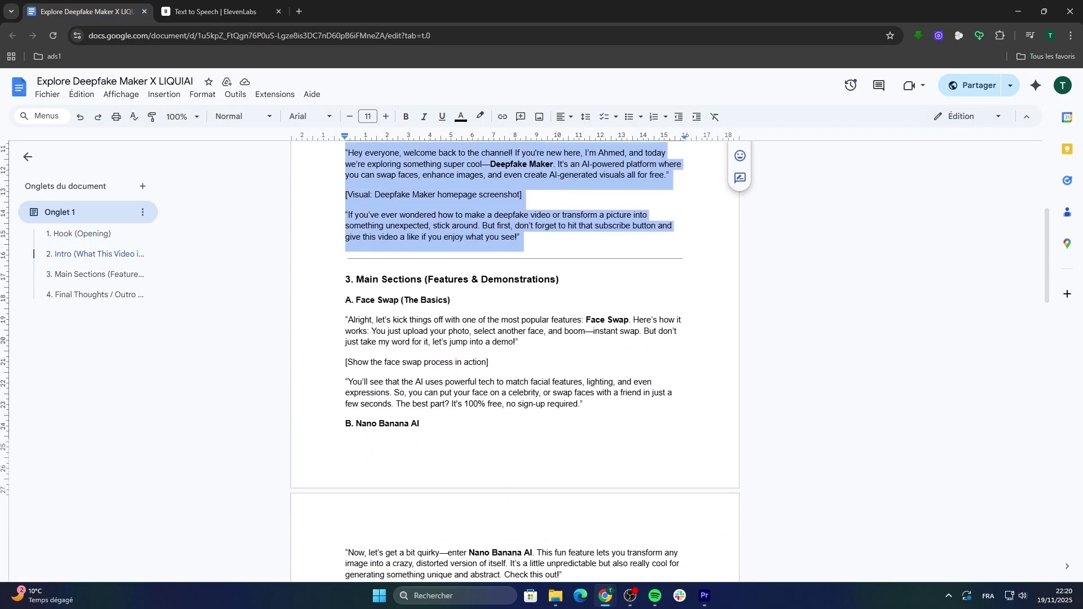
pyautogui.scroll(-1, 515, 362)
pyautogui.scroll(-1, 514, 361)
pyautogui.moveTo(346, 221)
pyautogui.mouseDown()
pyautogui.moveTo(367, 232)
pyautogui.moveTo(409, 333)
pyautogui.mouseUp()
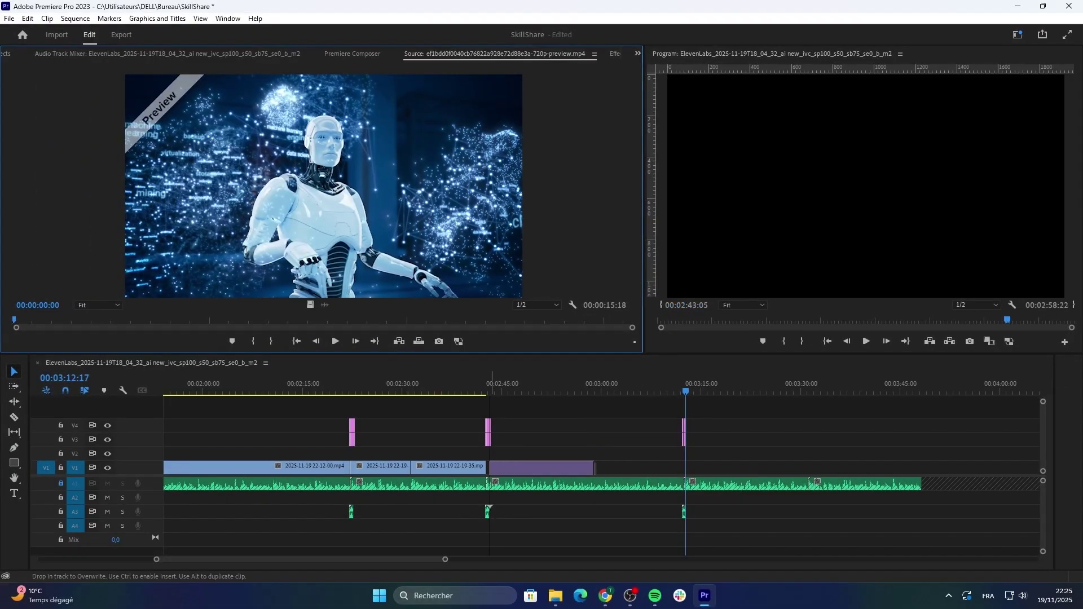
# Place stock clips on V1 near 02:45 and 03:00, then brighten the AI Chat clip's curves
pyautogui.moveTo(542, 468); pyautogui.dragTo(542, 468)
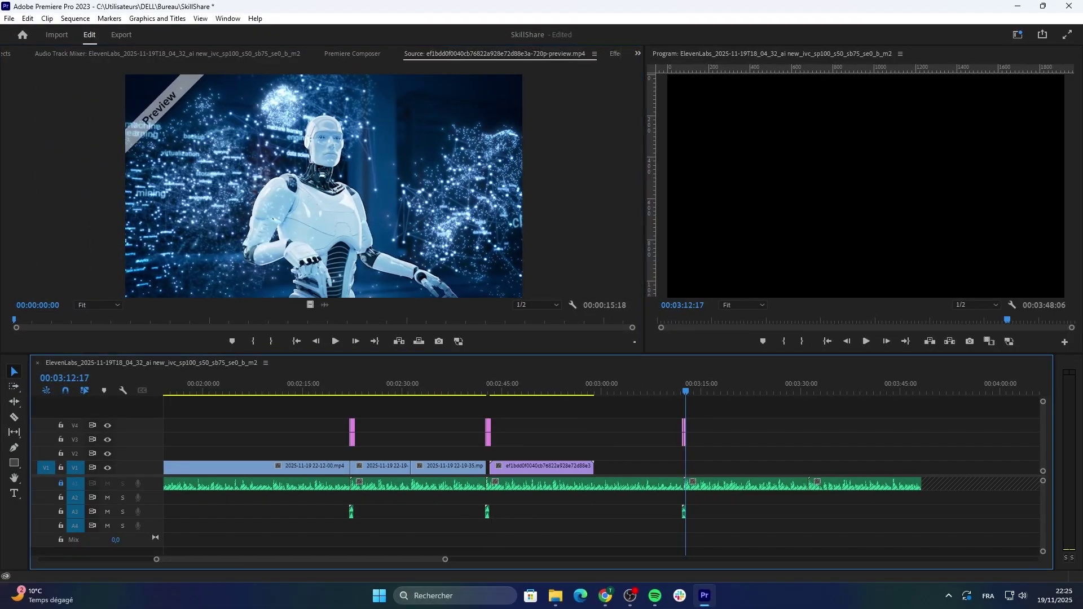
pyautogui.click(637, 53)
pyautogui.moveTo(313, 265); pyautogui.dragTo(587, 468)
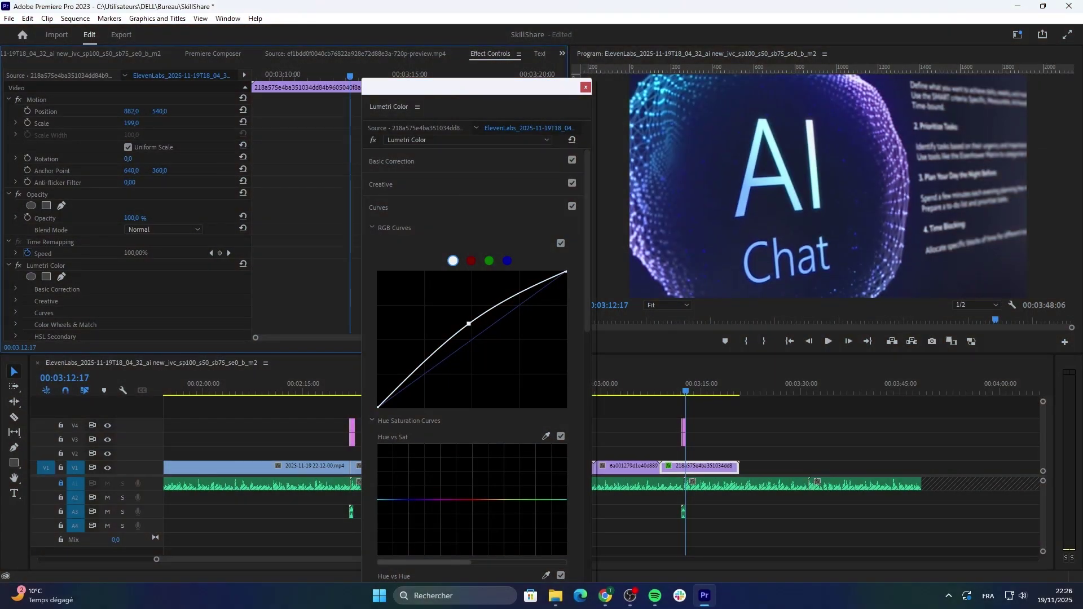
pyautogui.moveTo(470, 325); pyautogui.dragTo(461, 321)
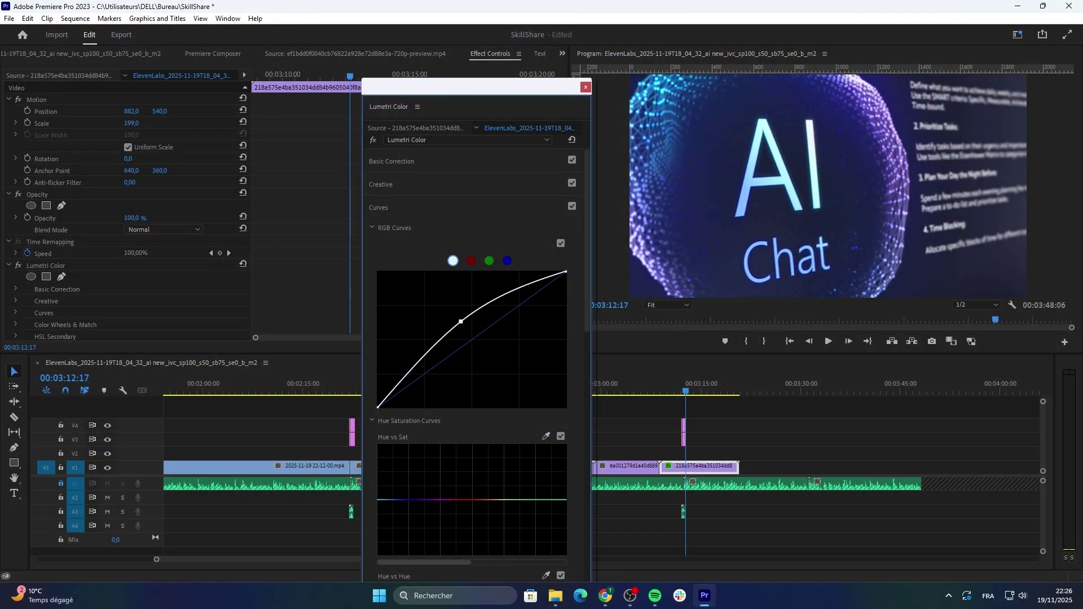
pyautogui.moveTo(493, 500); pyautogui.dragTo(493, 489)
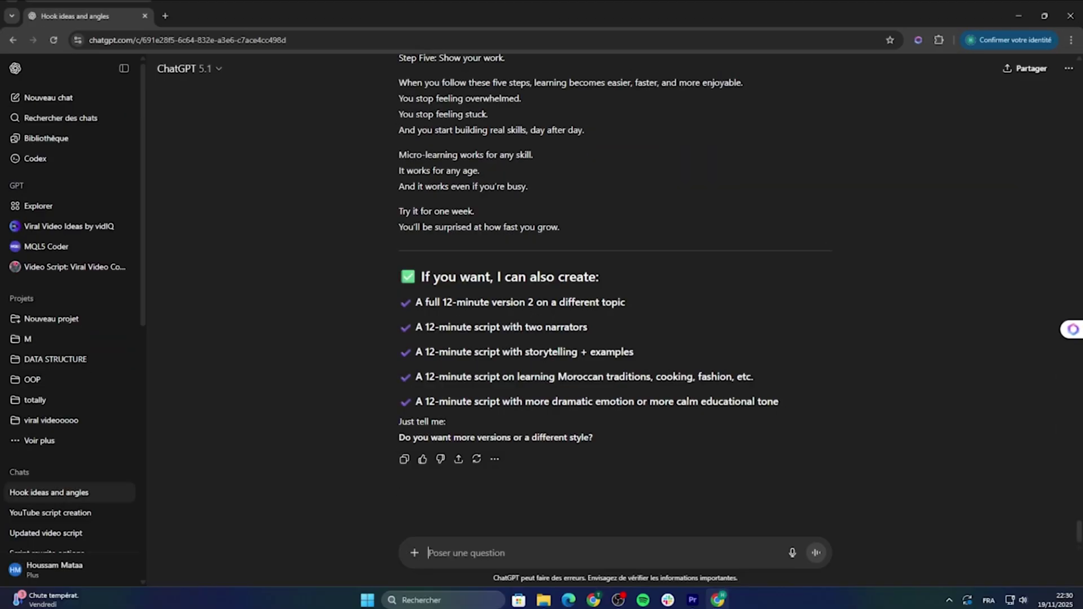
# Request SEO titles, descriptions, keywords, timestamps, a pinned comment and on-screen text lines
pyautogui.write('now i want pls')
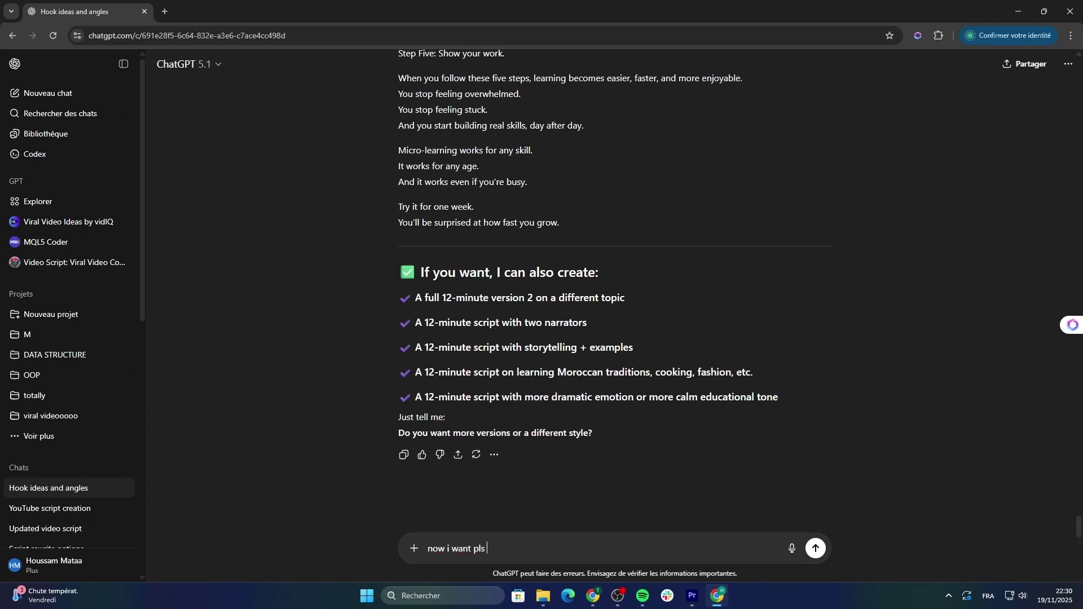
pyautogui.hotkey('ctrl', 'v')
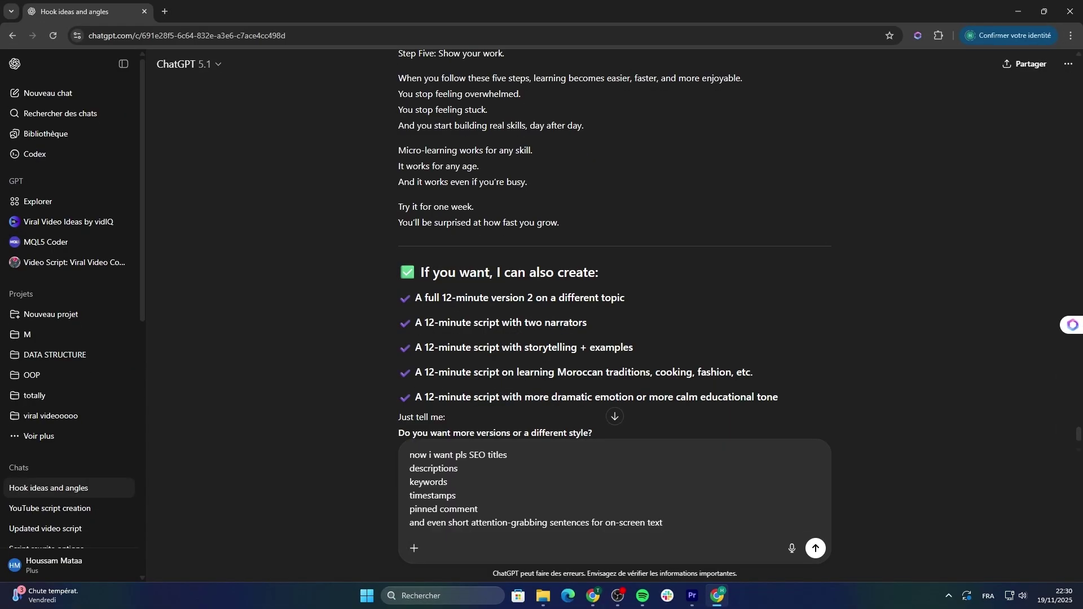
pyautogui.press('Return')
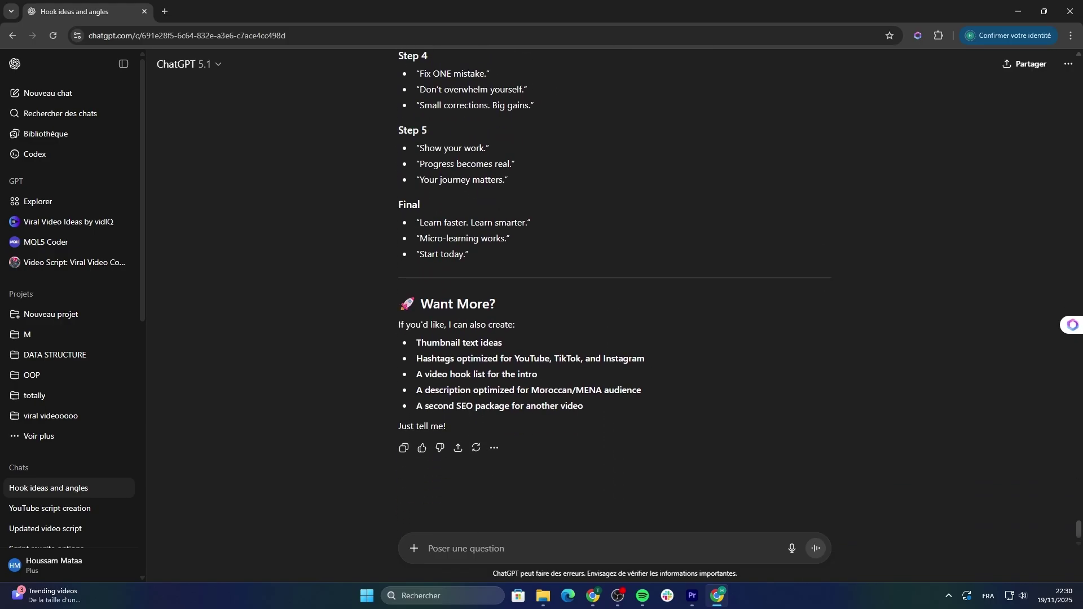
# Open the Vidéos tab on the Get365AI channel page
pyautogui.scroll(4, 615, 305)
pyautogui.scroll(4, 614, 306)
pyautogui.scroll(4, 615, 305)
pyautogui.scroll(5, 615, 305)
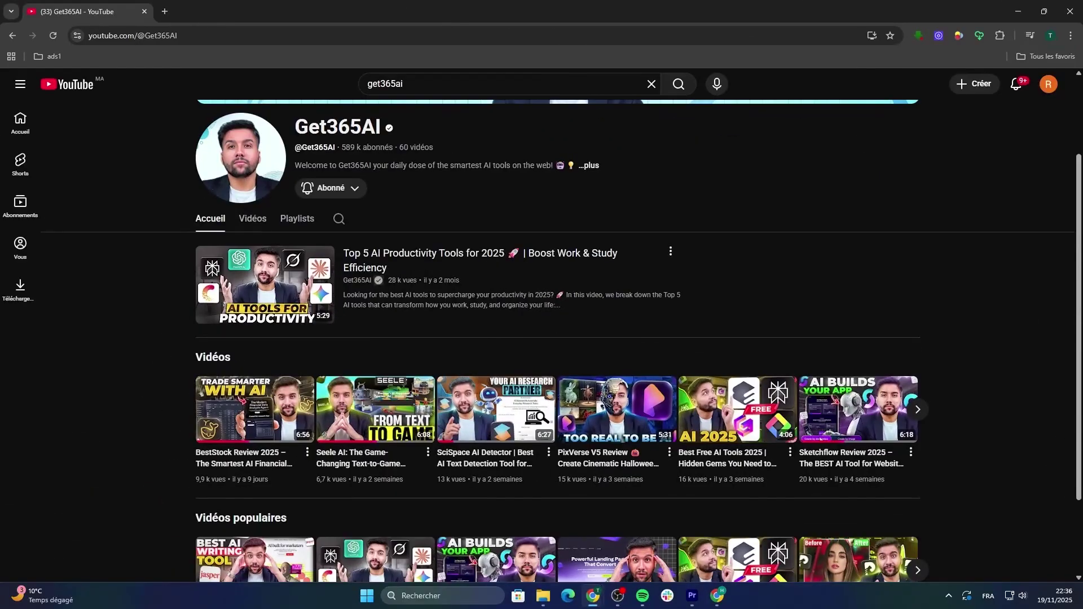
pyautogui.scroll(-2, 542, 338)
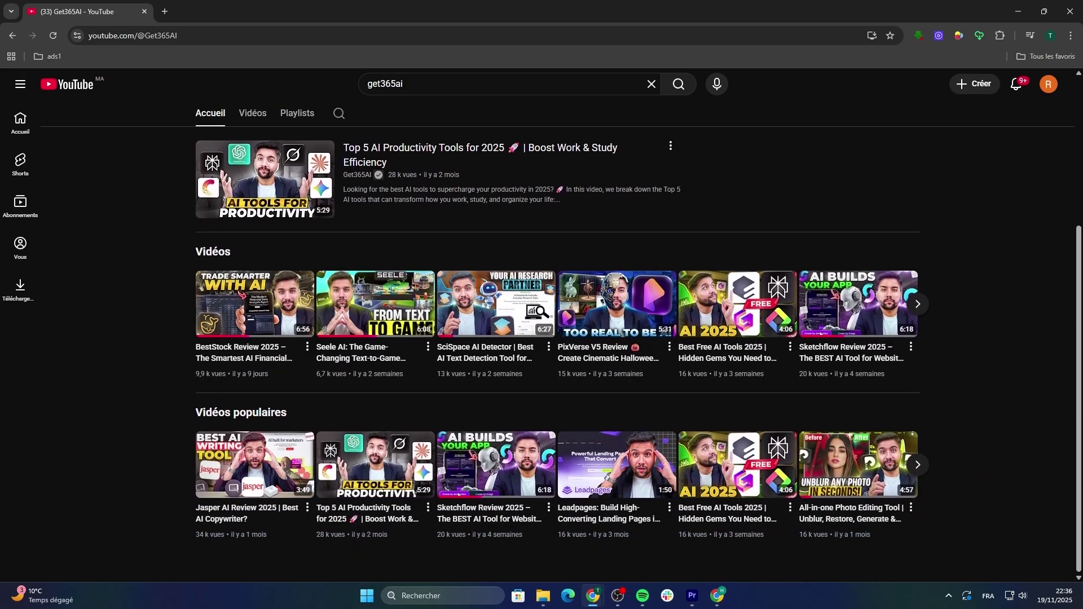
pyautogui.scroll(4, 542, 339)
pyautogui.click(253, 331)
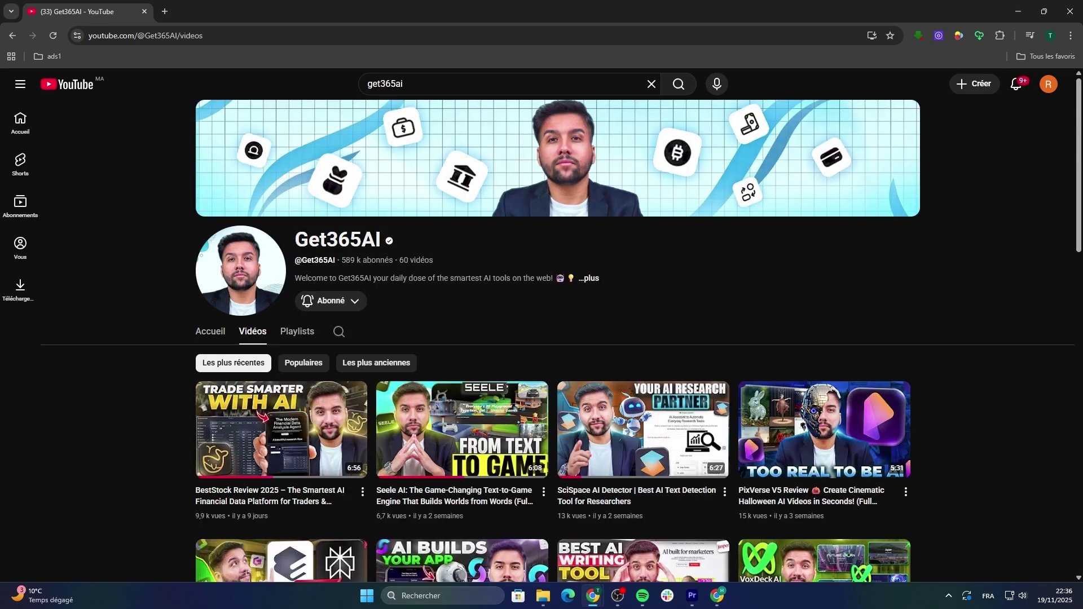
# Browse down through the channel's latest uploads, then return to the top of the grid
pyautogui.scroll(-2, 406, 459)
pyautogui.scroll(-1, 406, 460)
pyautogui.scroll(-1, 643, 282)
pyautogui.scroll(-2, 643, 282)
pyautogui.scroll(-1, 643, 282)
pyautogui.scroll(-1, 644, 281)
pyautogui.scroll(-1, 463, 339)
pyautogui.scroll(-1, 463, 339)
pyautogui.scroll(-4, 498, 325)
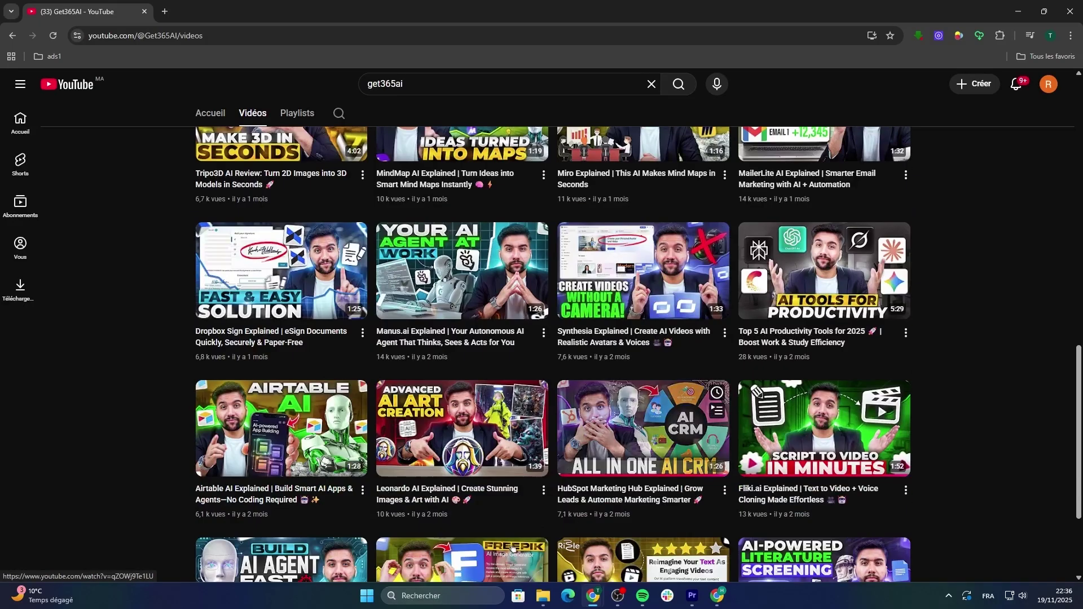
pyautogui.scroll(-3, 823, 429)
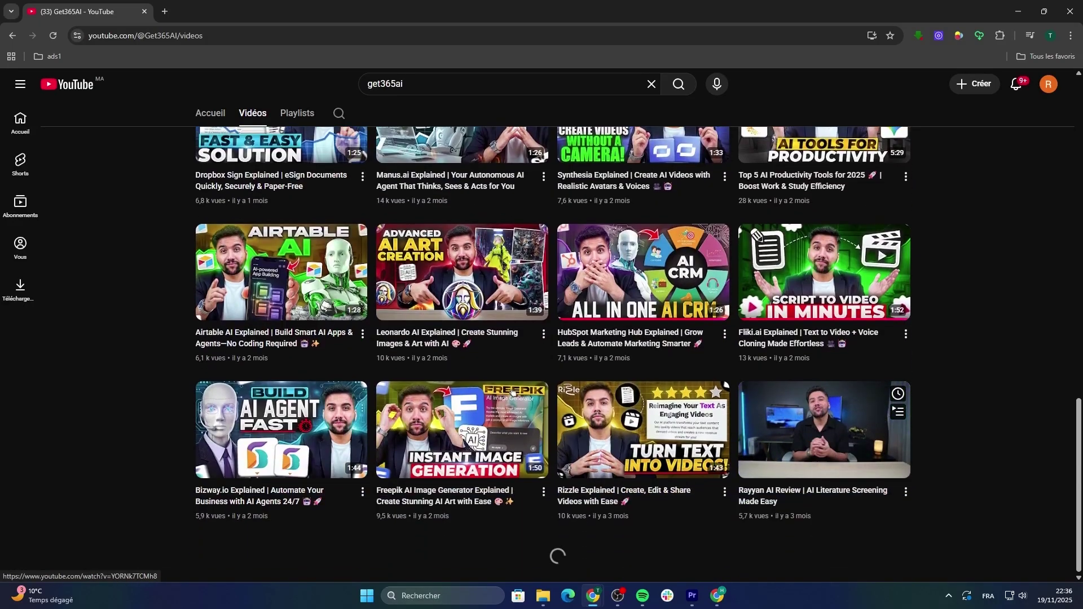
pyautogui.scroll(4, 510, 390)
pyautogui.scroll(2, 506, 366)
pyautogui.scroll(1, 499, 345)
pyautogui.scroll(6, 498, 576)
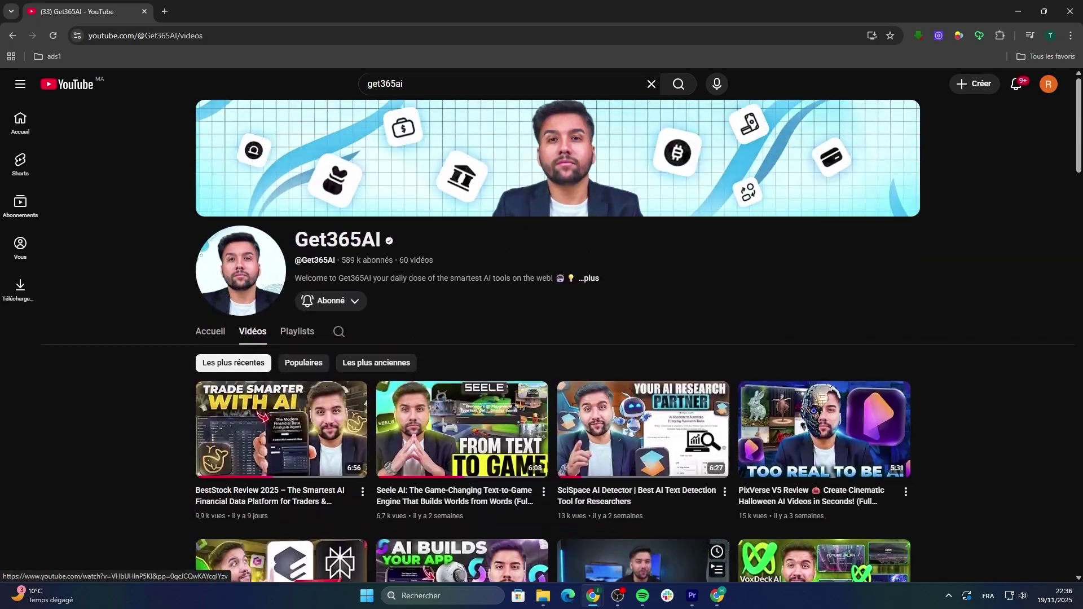